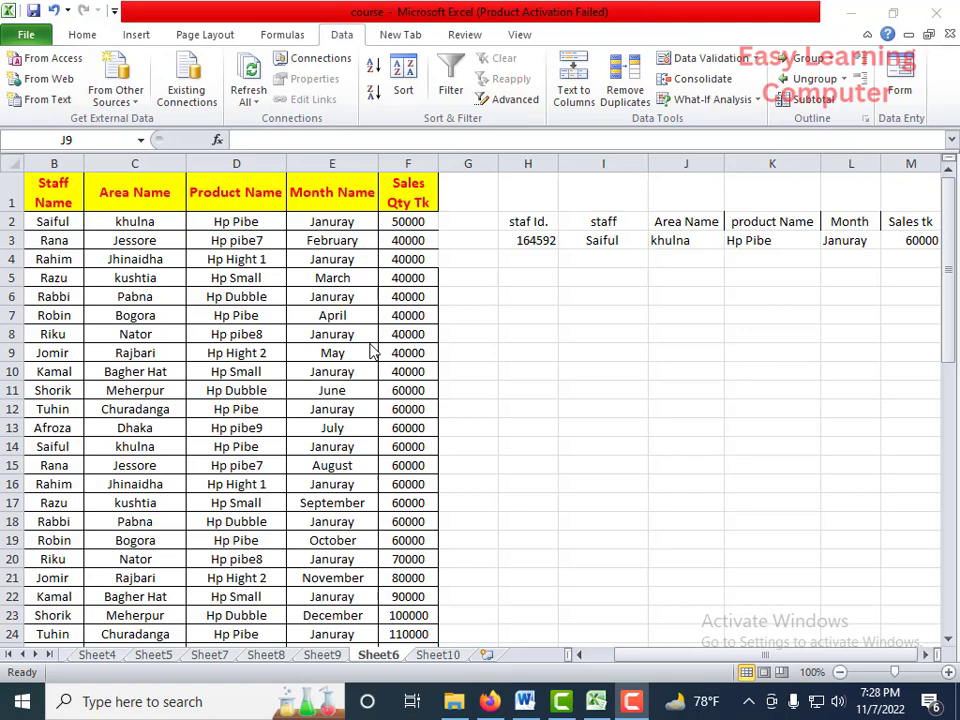
Step: Switch the staff ID in H3 to the ID listed in A18, and to the one in A23, to look up their records
click(535, 260)
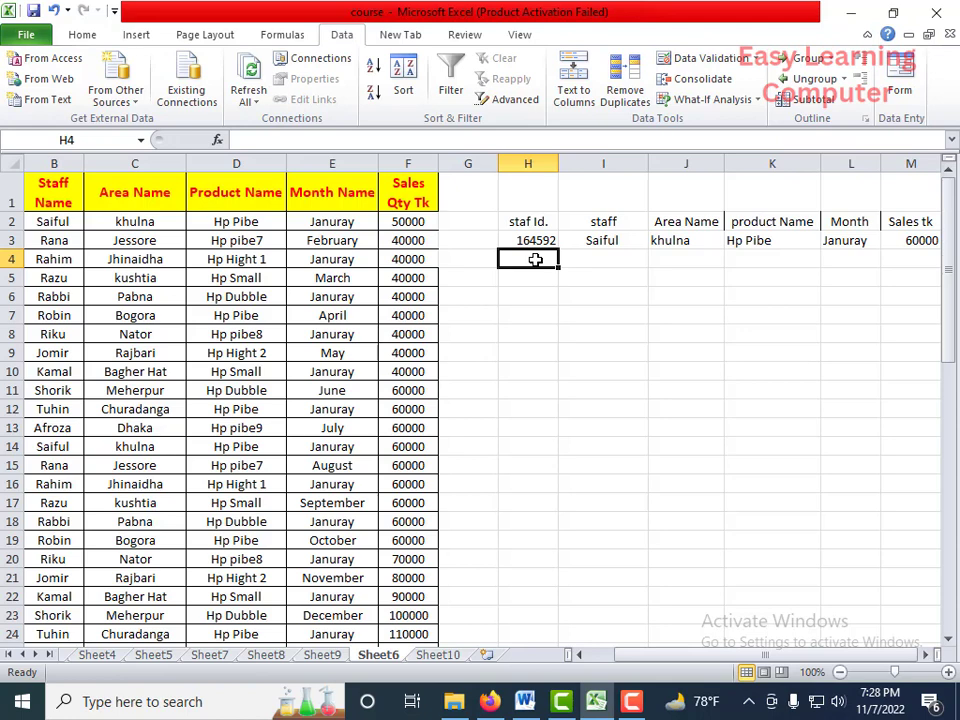
click(548, 276)
click(549, 240)
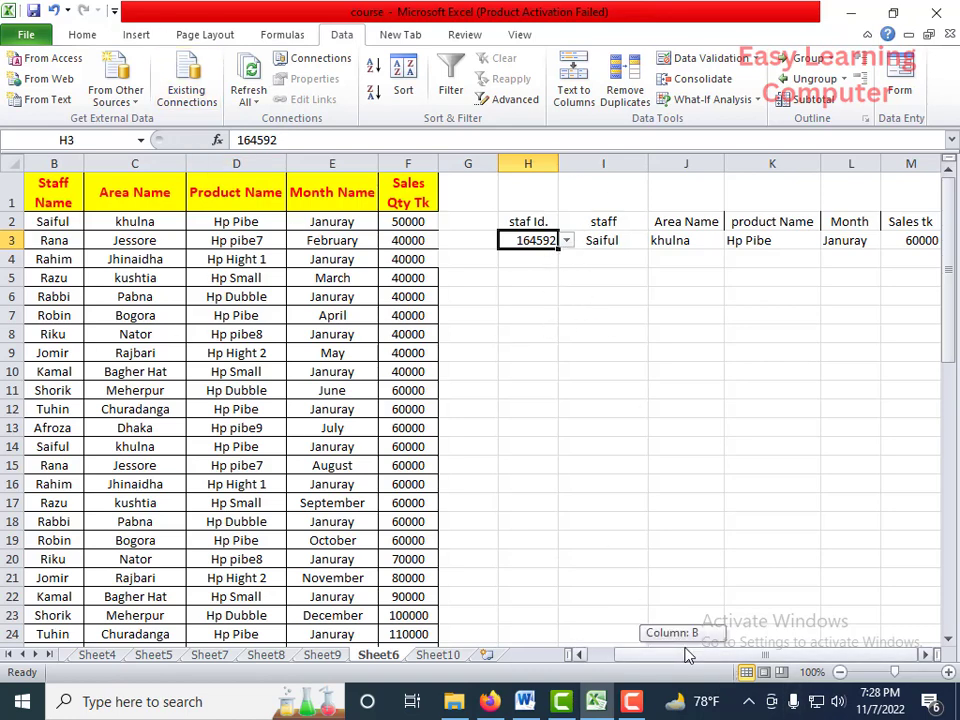
click(566, 243)
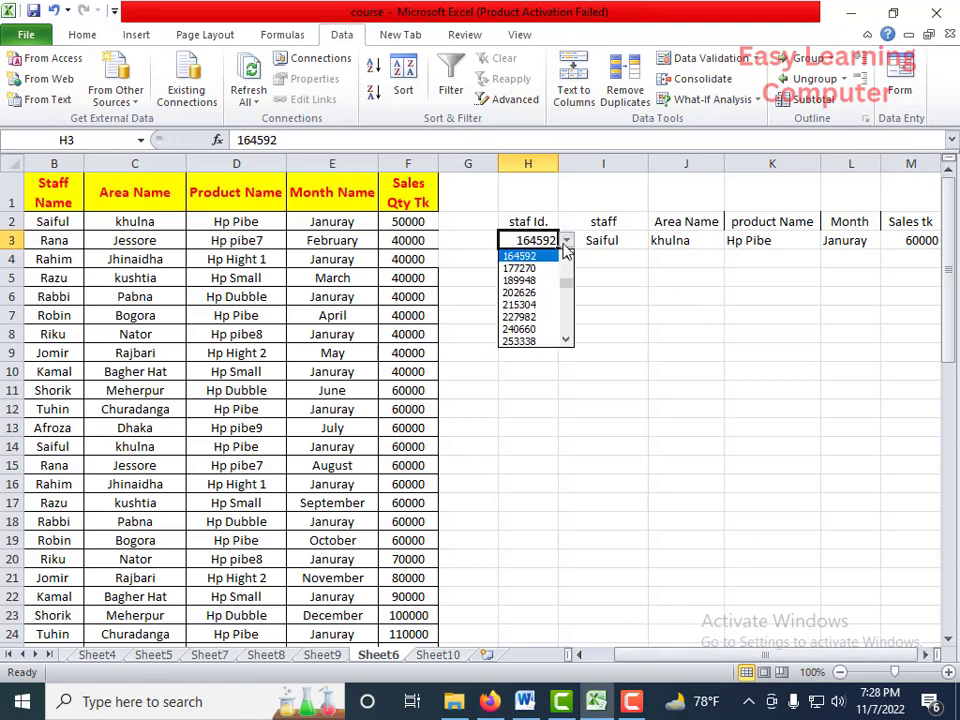
click(520, 305)
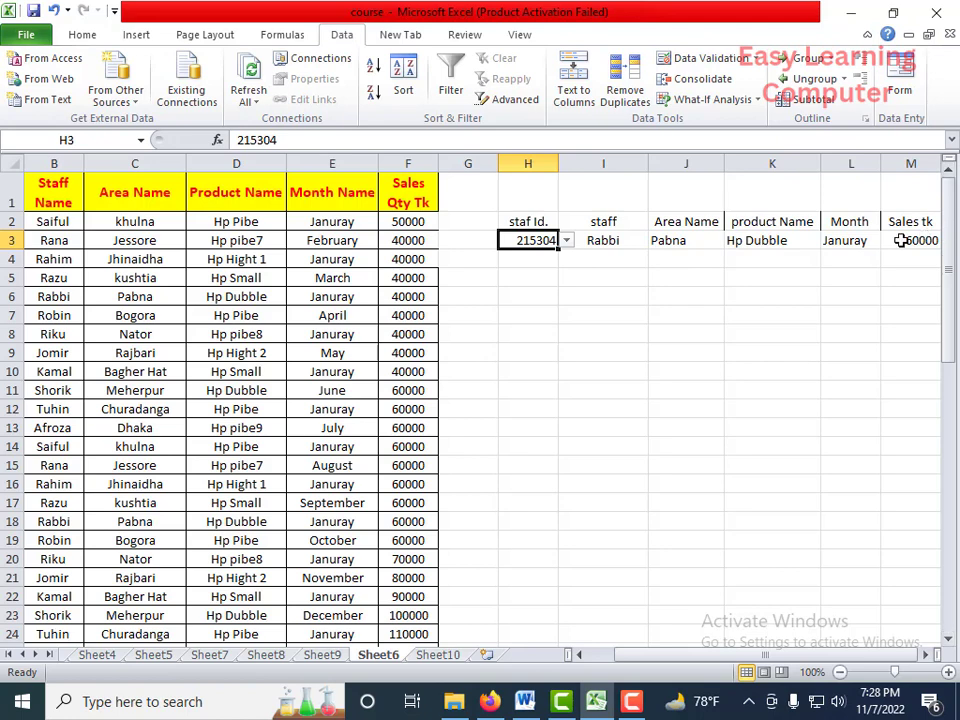
click(566, 241)
click(535, 319)
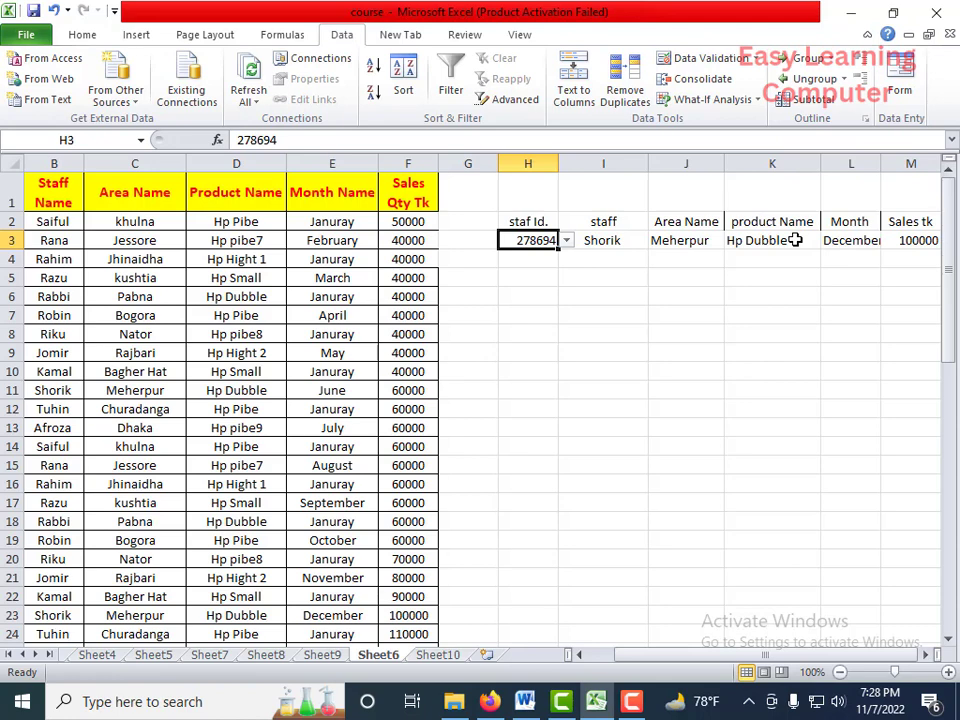
click(532, 282)
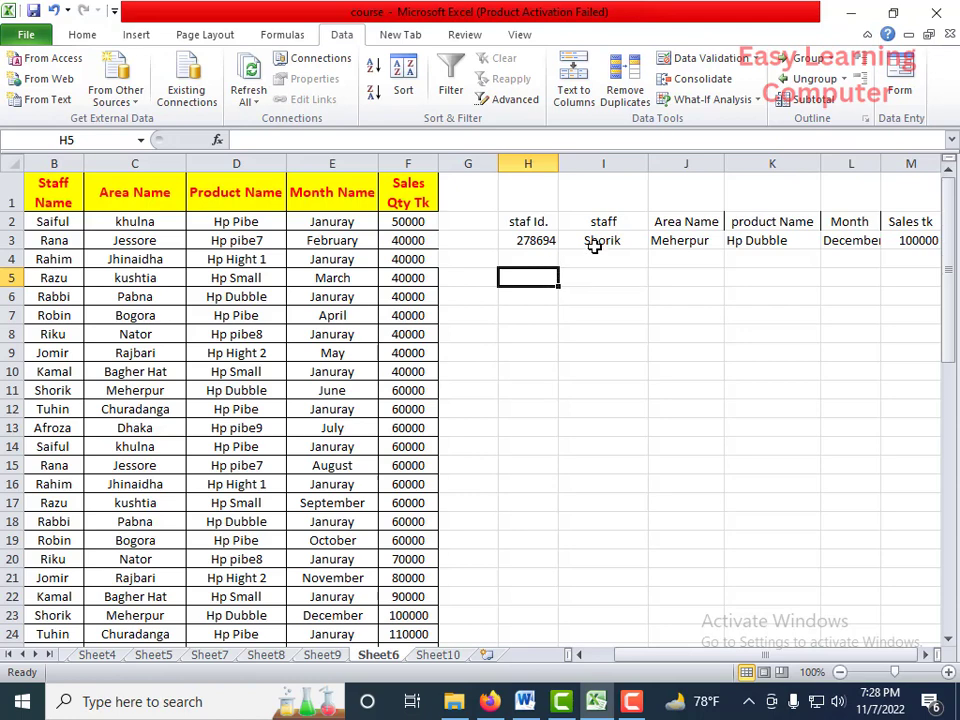
Step: Choose the staff ID listed in A27 from the list in H3 to look up that record
click(545, 241)
click(566, 241)
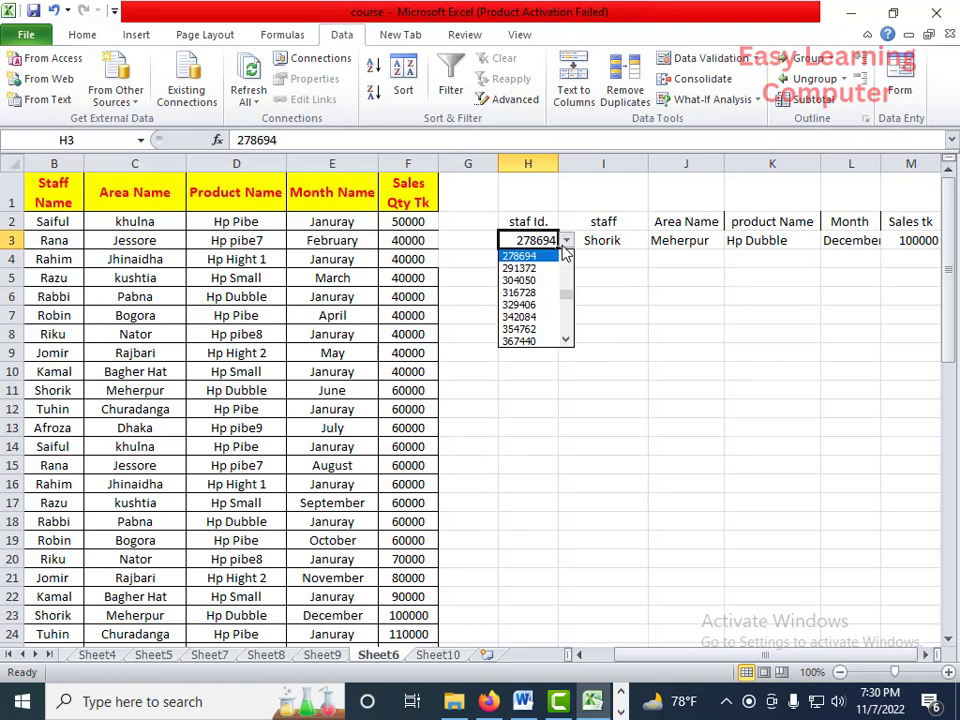
click(525, 304)
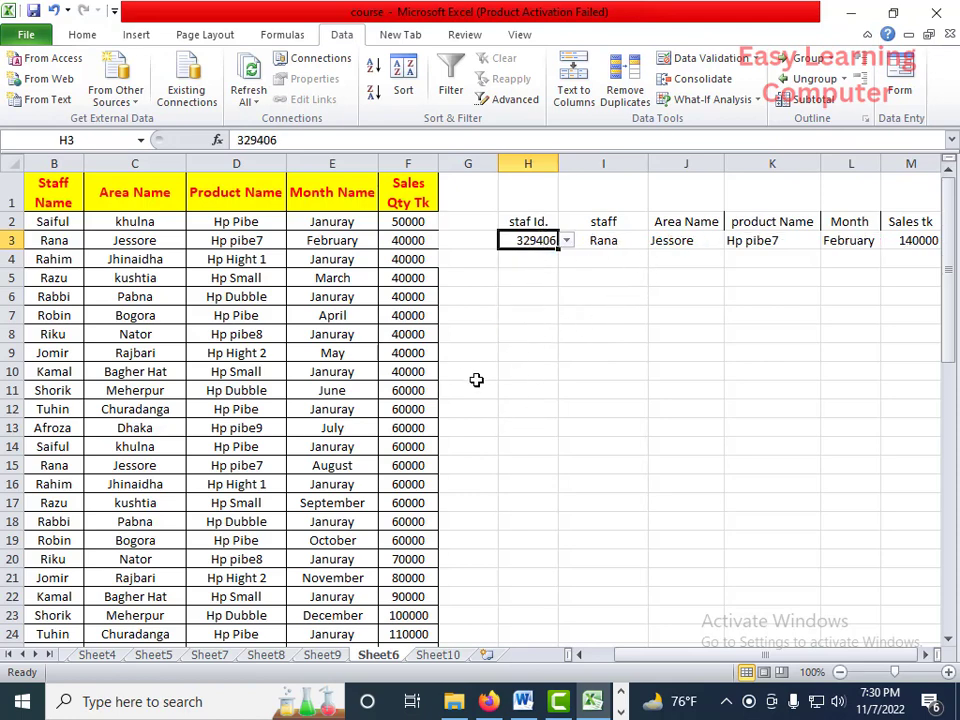
click(600, 370)
click(591, 293)
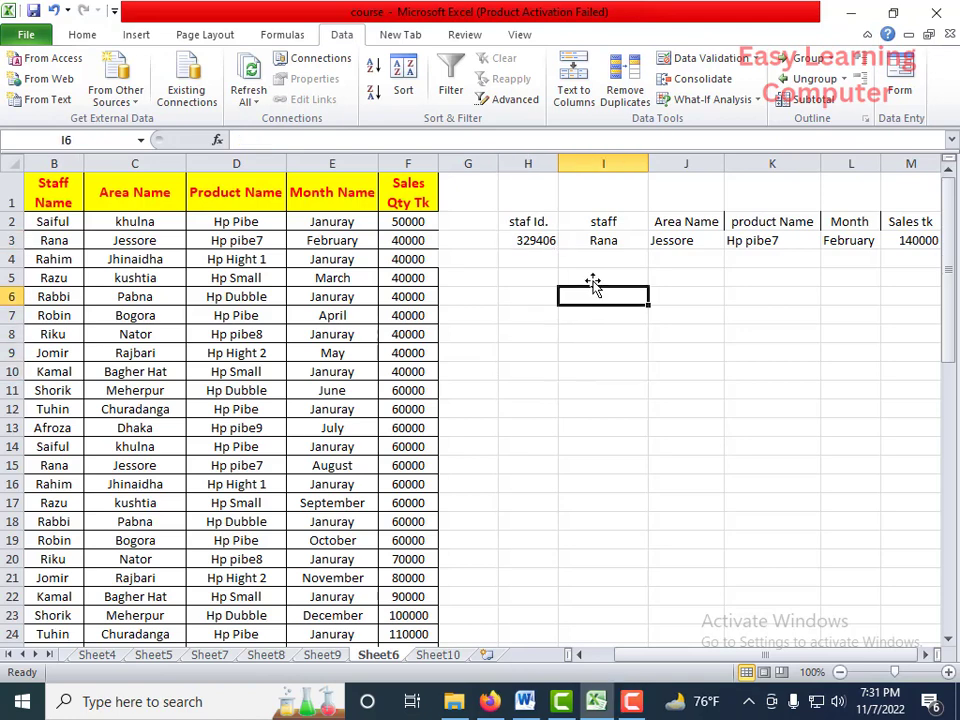
Step: Try the staff ID from A30 in H3, and set the cell to the staff ID listed in A34
click(540, 243)
click(566, 241)
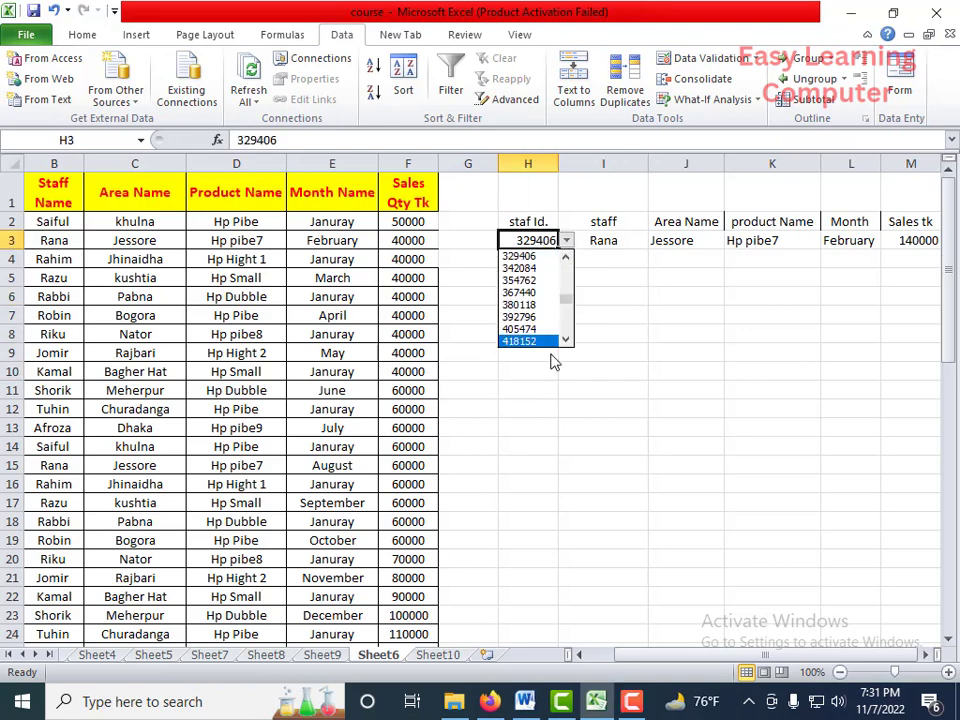
click(543, 294)
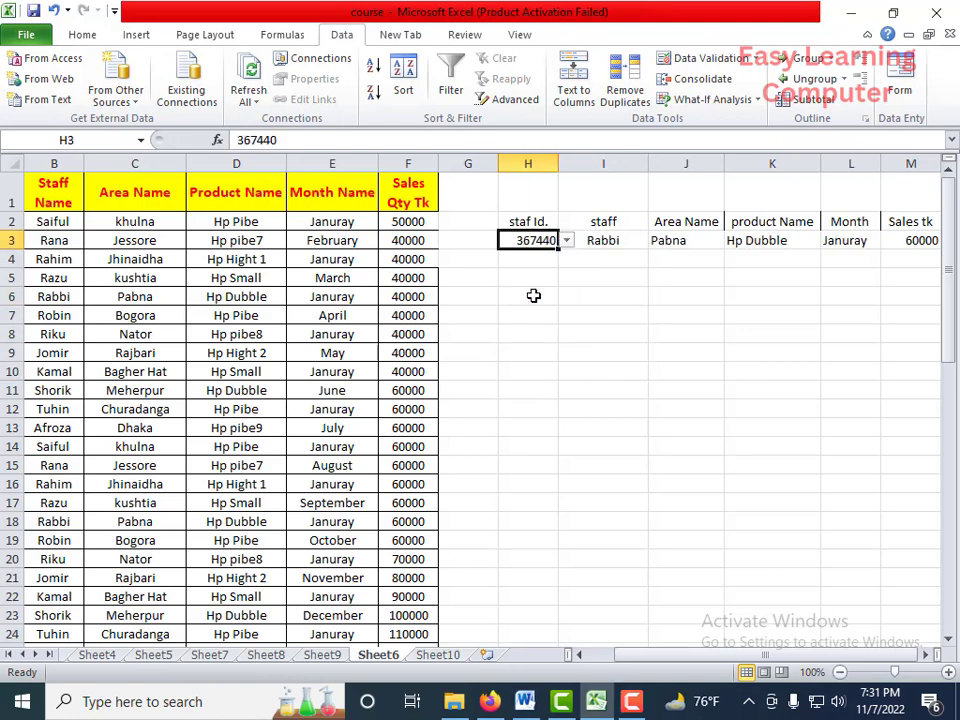
click(566, 241)
click(519, 304)
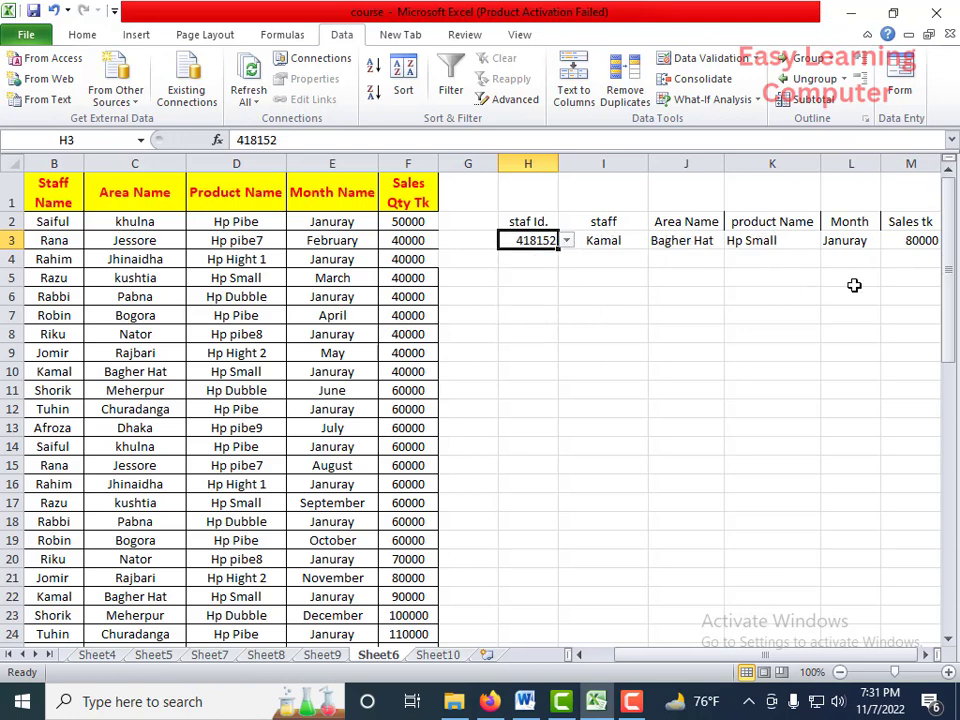
click(607, 297)
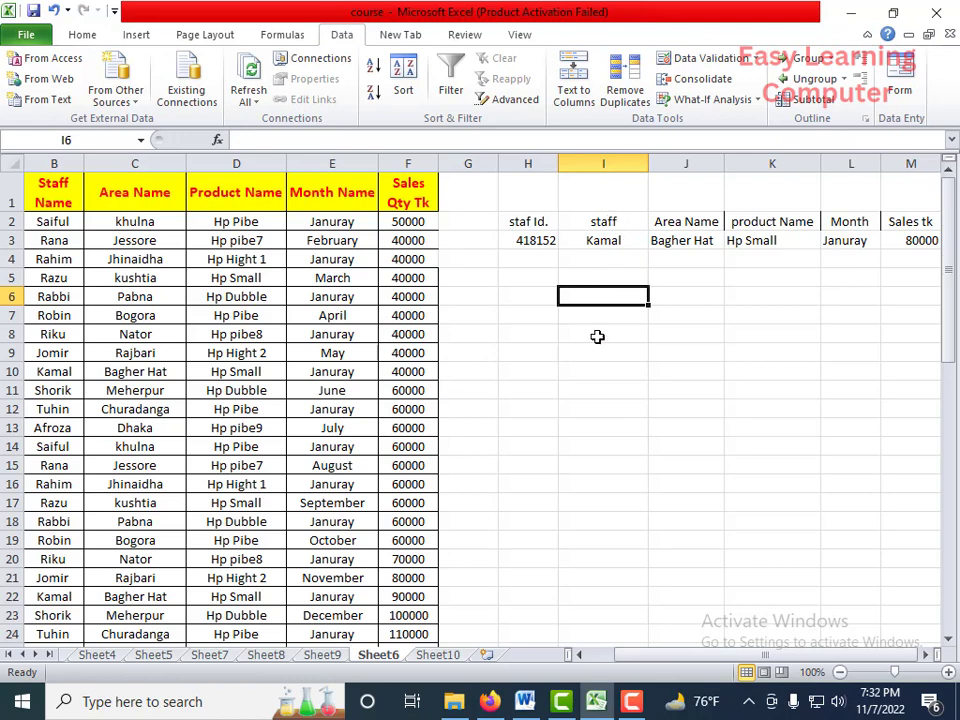
click(595, 343)
Step: Start a VLOOKUP formula in cell I7 with H7 as the lookup value
click(605, 317)
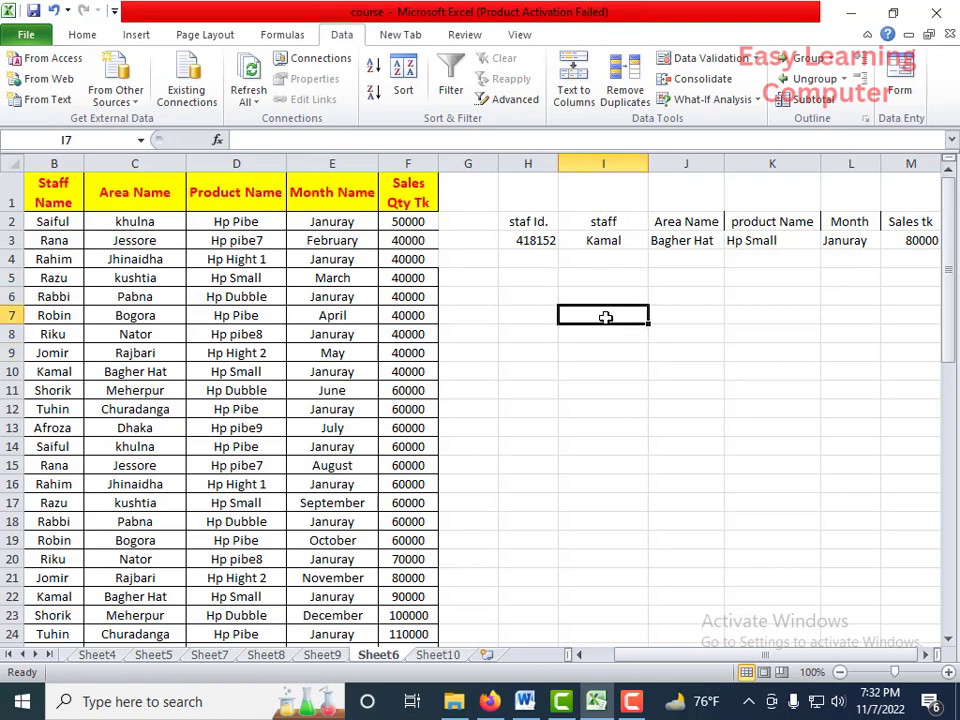
text(=)
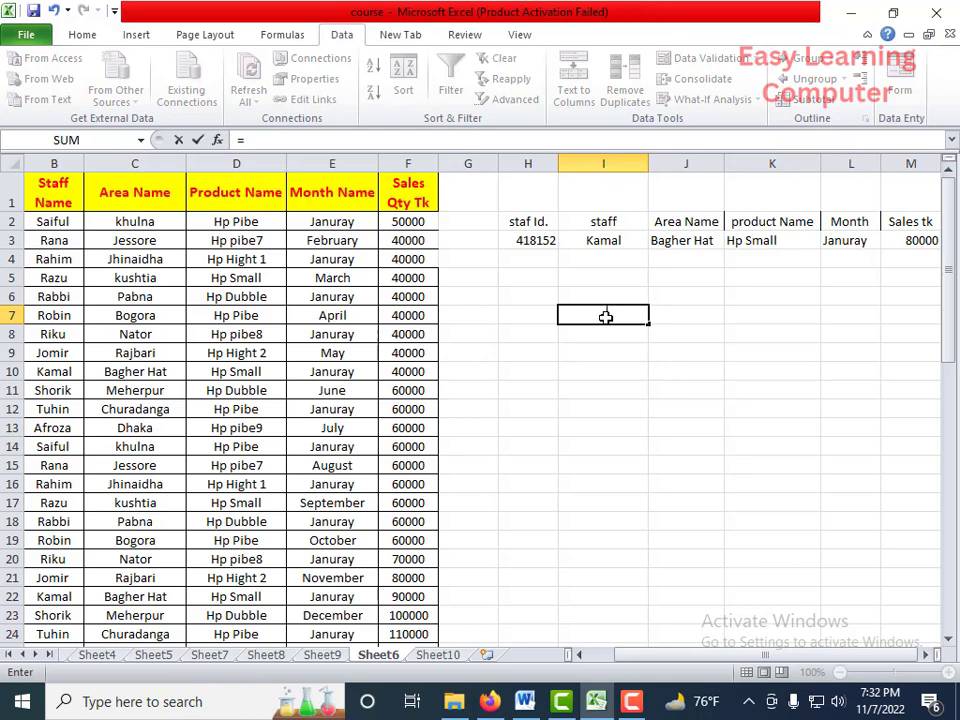
text(vloo)
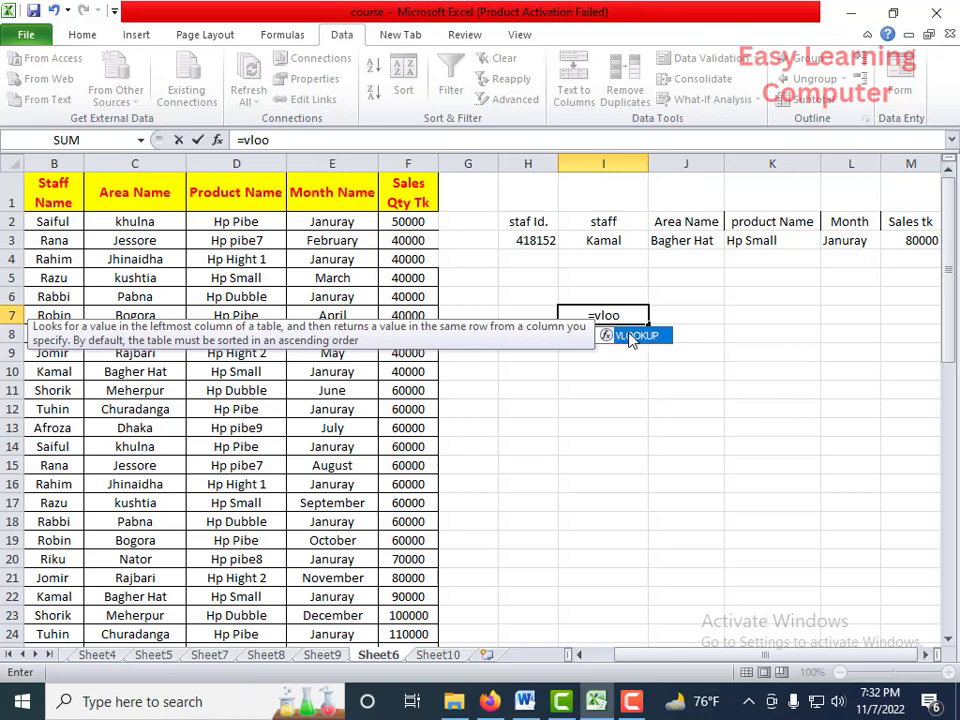
double_click(632, 337)
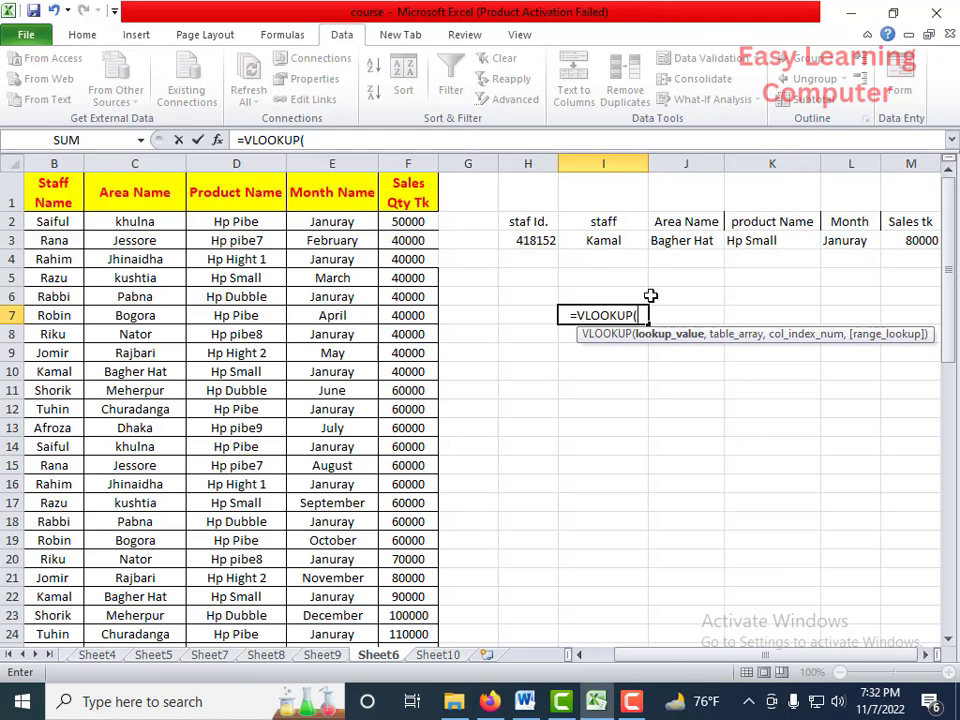
click(526, 318)
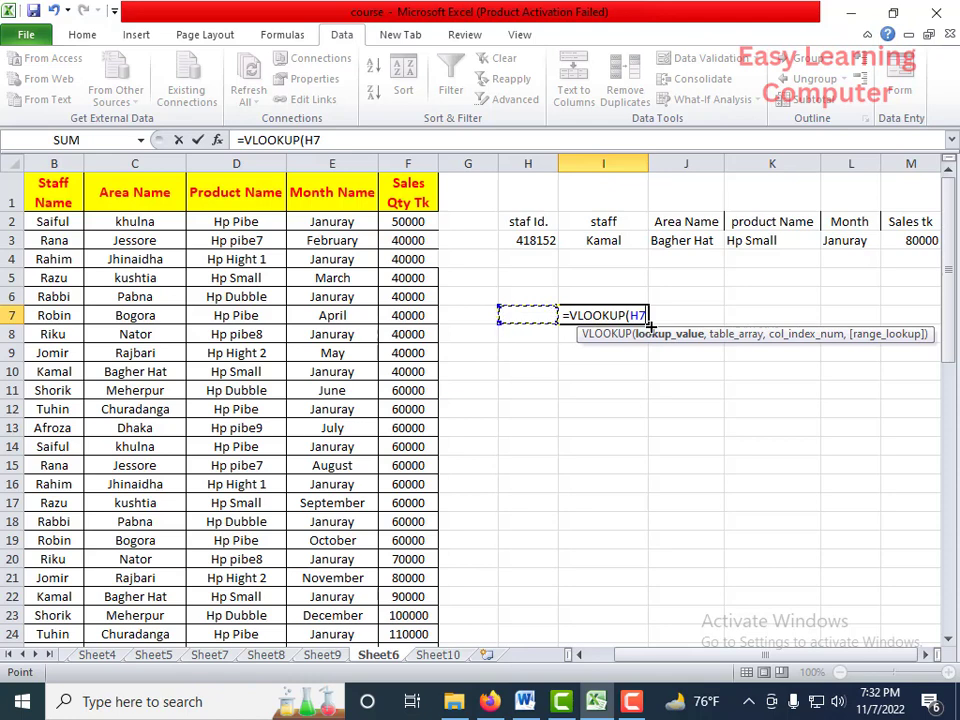
text(,)
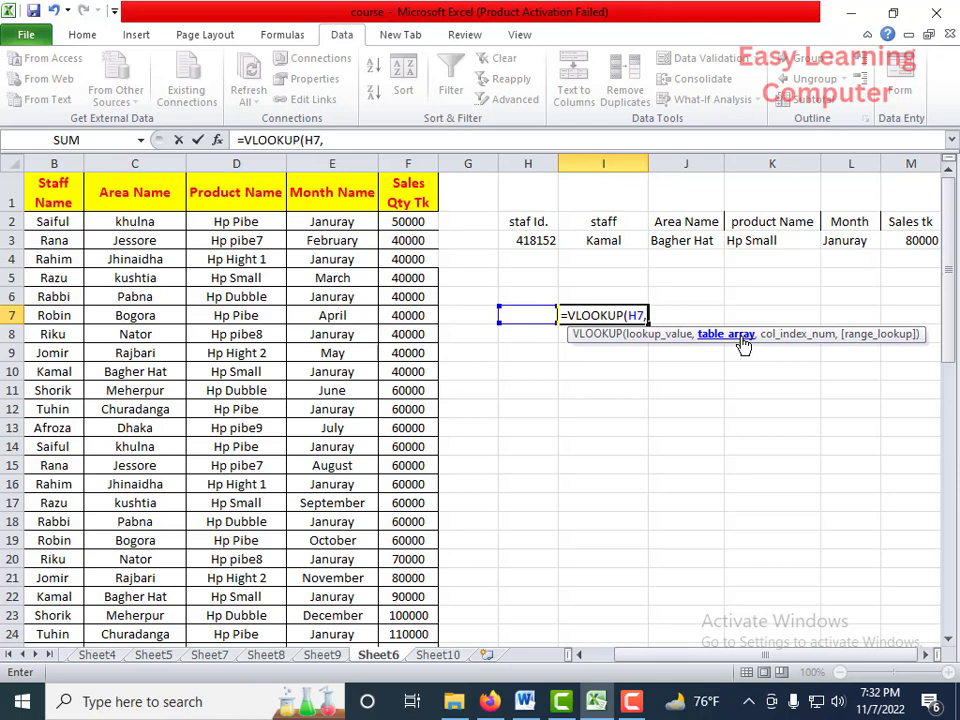
Step: Set the formula's table array to the whole staff sales table, A1:F57
drag(655, 655, 636, 660)
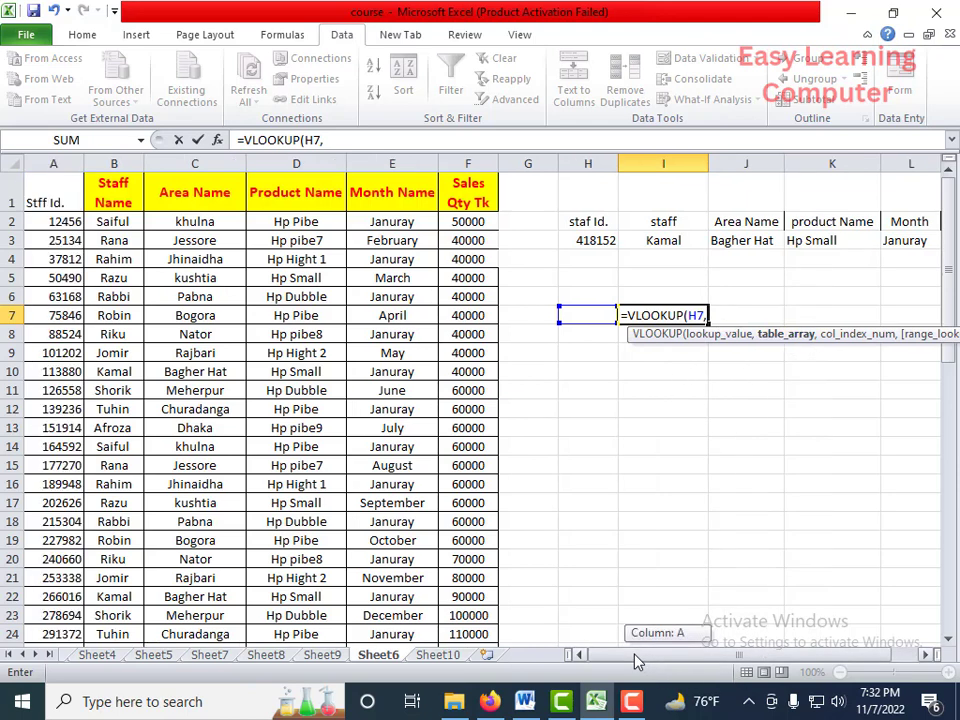
drag(20, 185, 467, 624)
scroll(736, 466, up, 7)
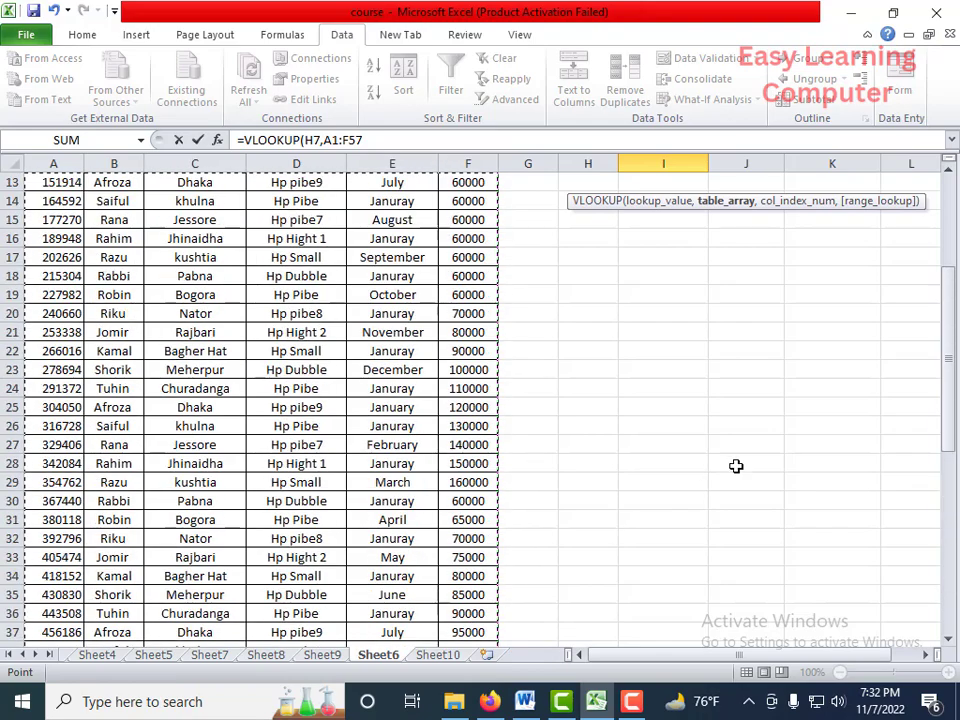
scroll(736, 466, up, 4)
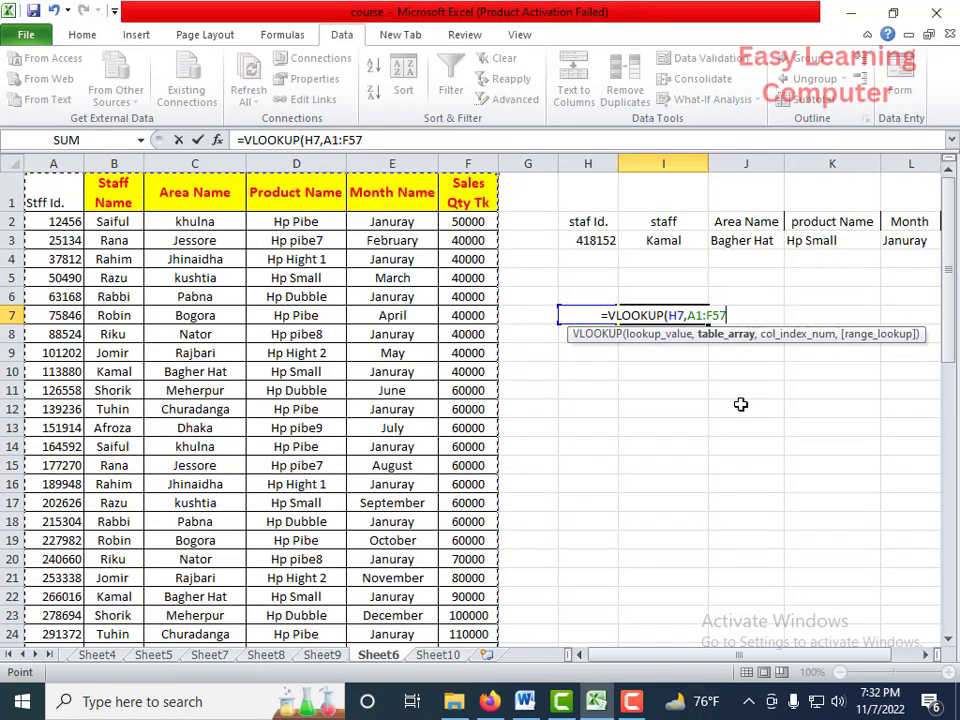
text(,)
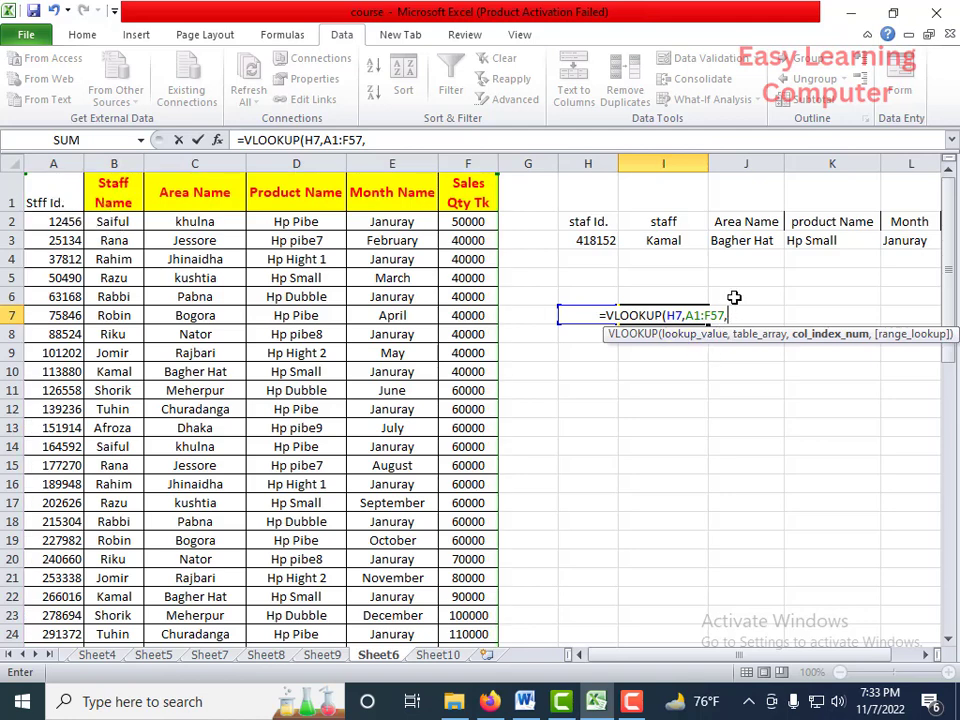
Step: Complete the I7 formula with column index 2 and FALSE for an exact match
text(2)
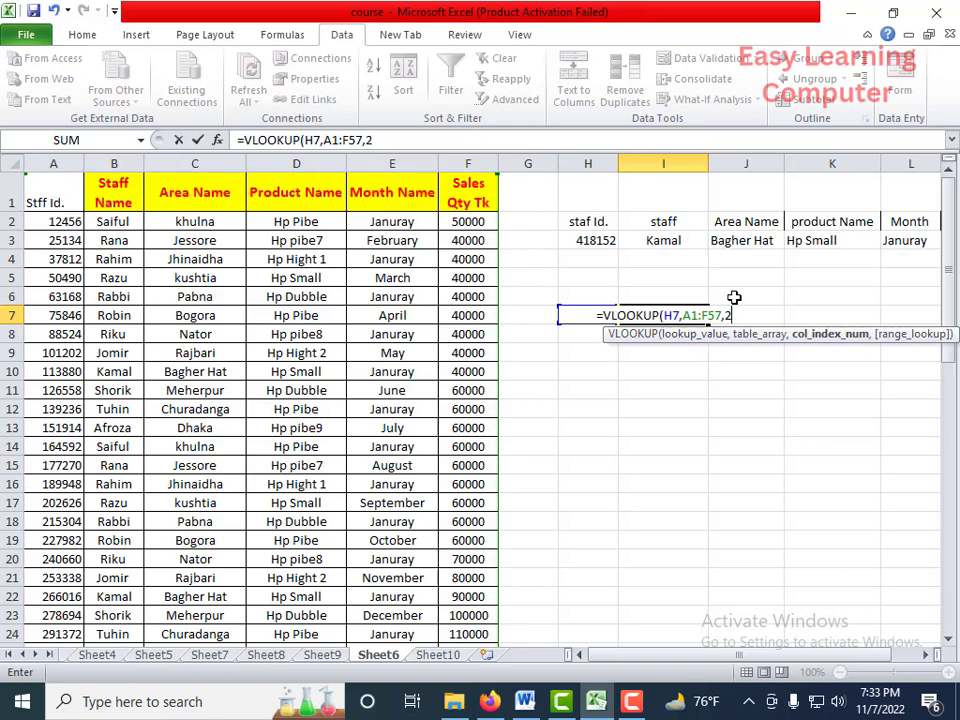
text(,)
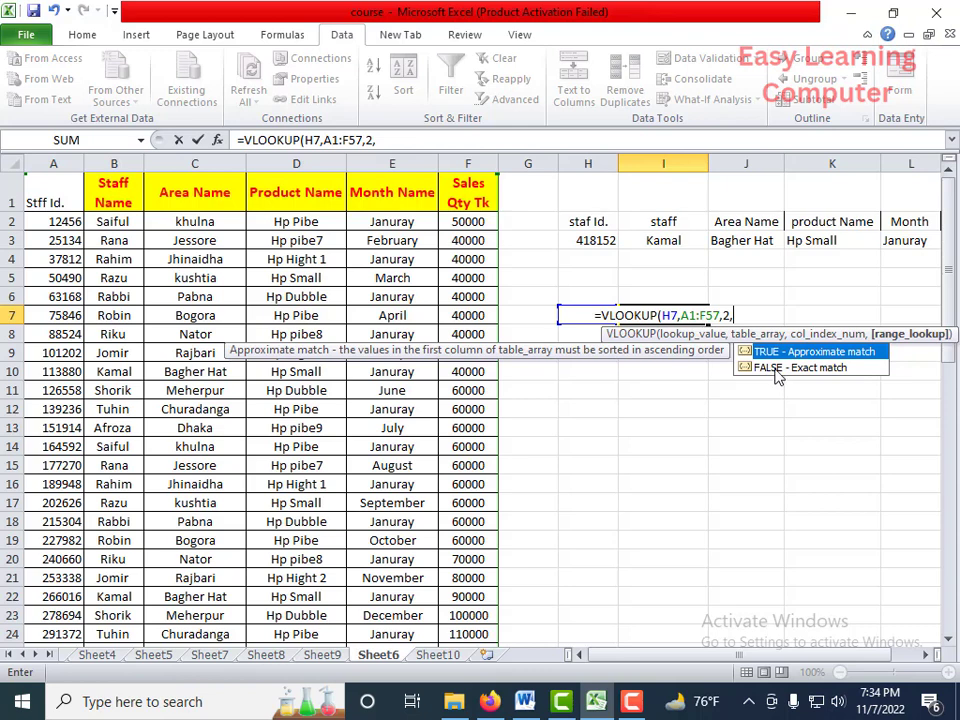
double_click(778, 368)
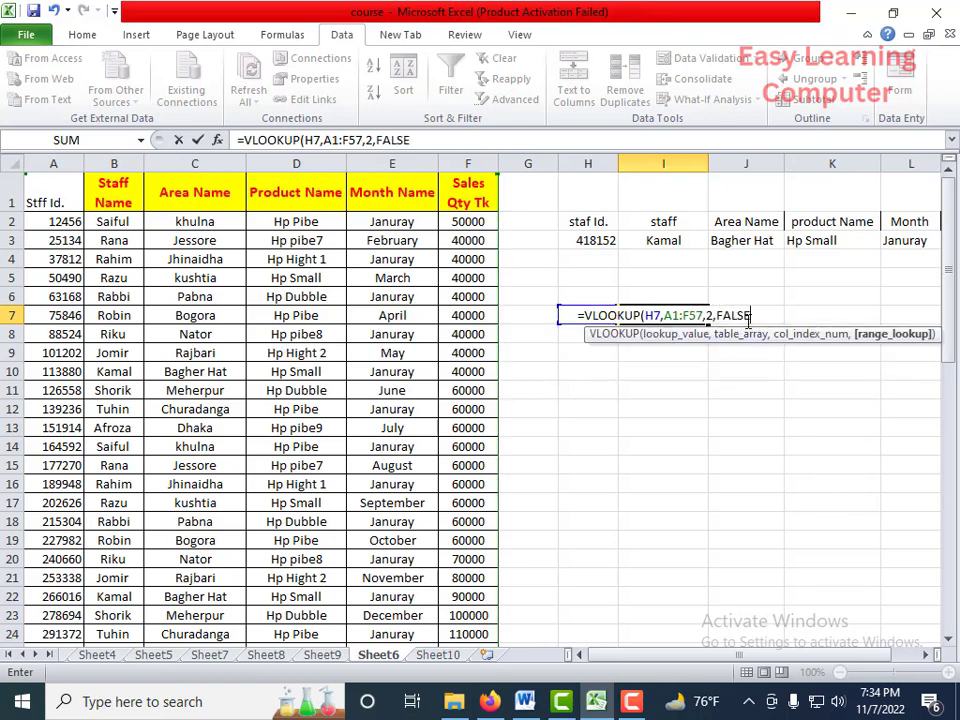
text())
key(Return)
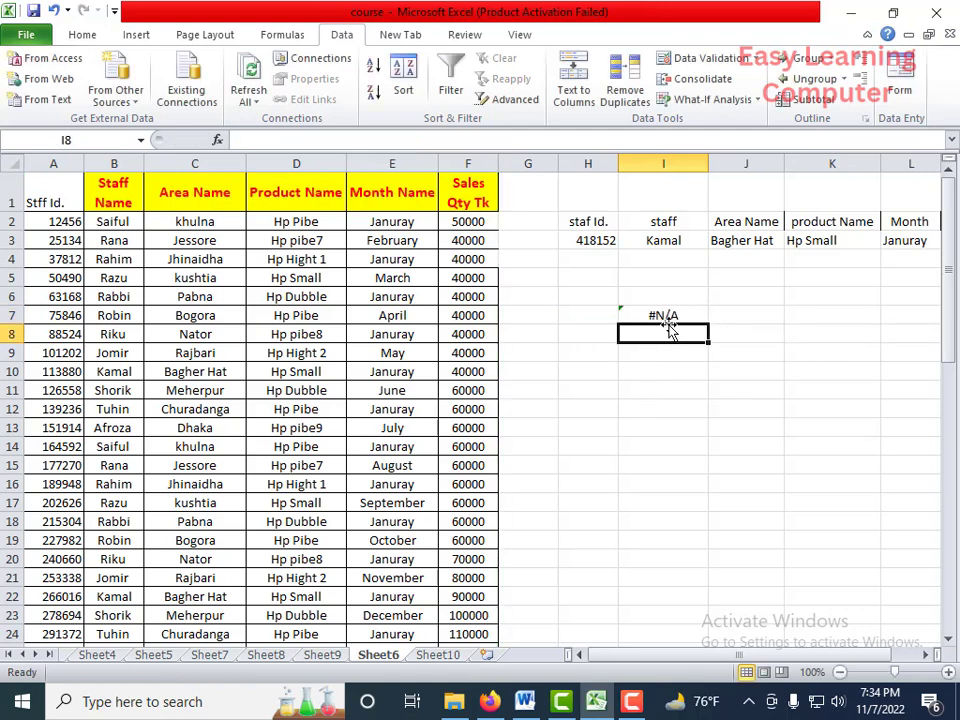
Step: Enter the staff ID listed in A2 into H7 as the lookup value
click(591, 314)
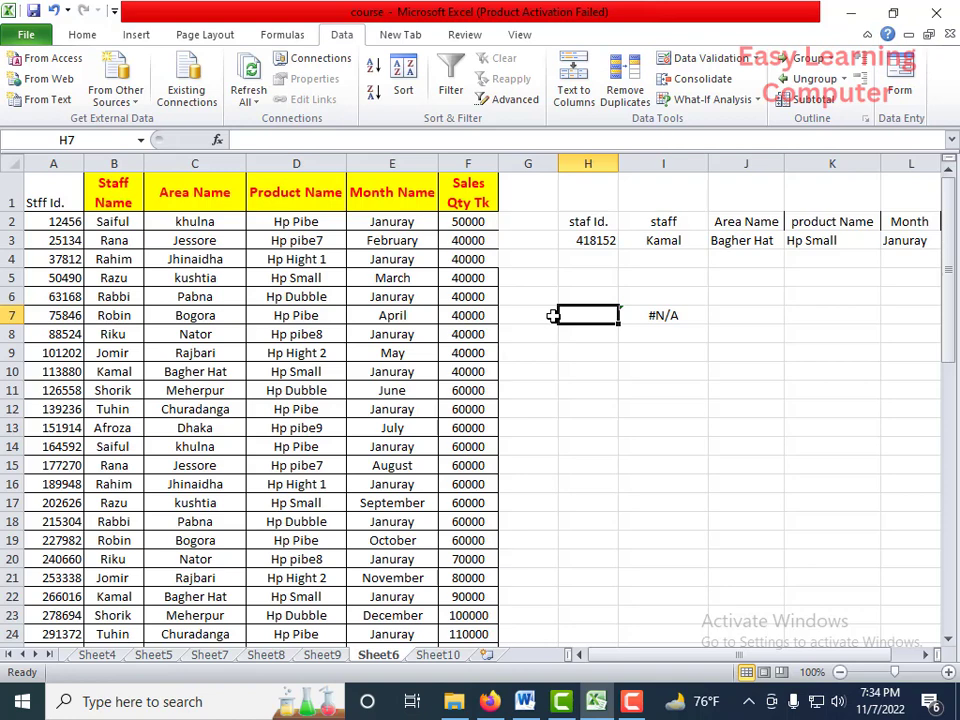
text(12456)
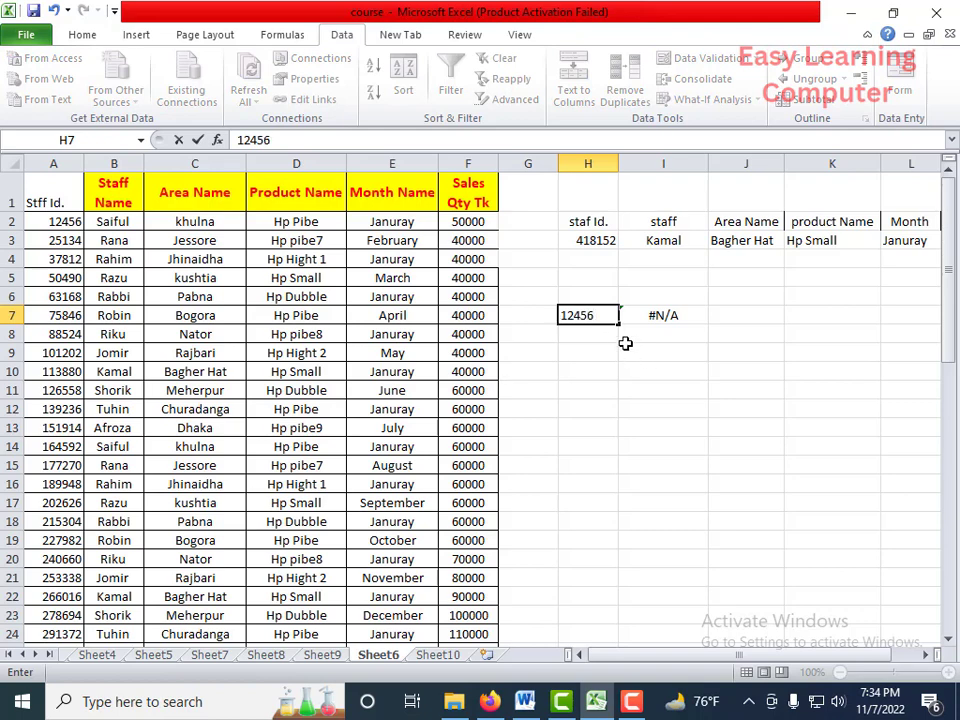
key(Return)
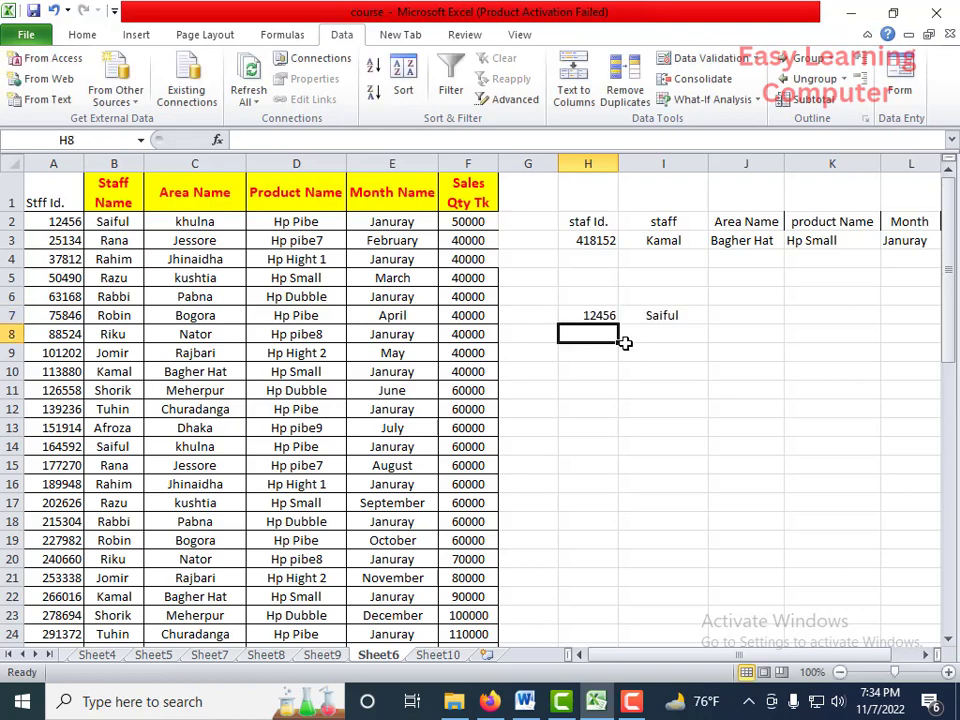
Step: Examine the drop-down list of staff IDs in H3, close it without changing the value, and select H7
click(580, 314)
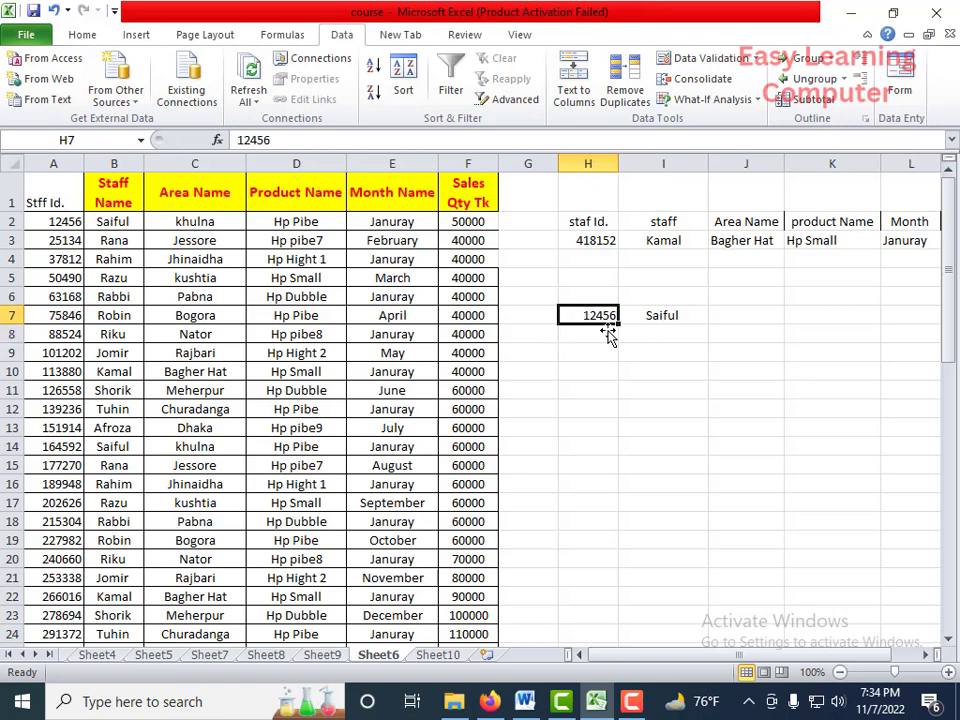
click(600, 241)
click(626, 241)
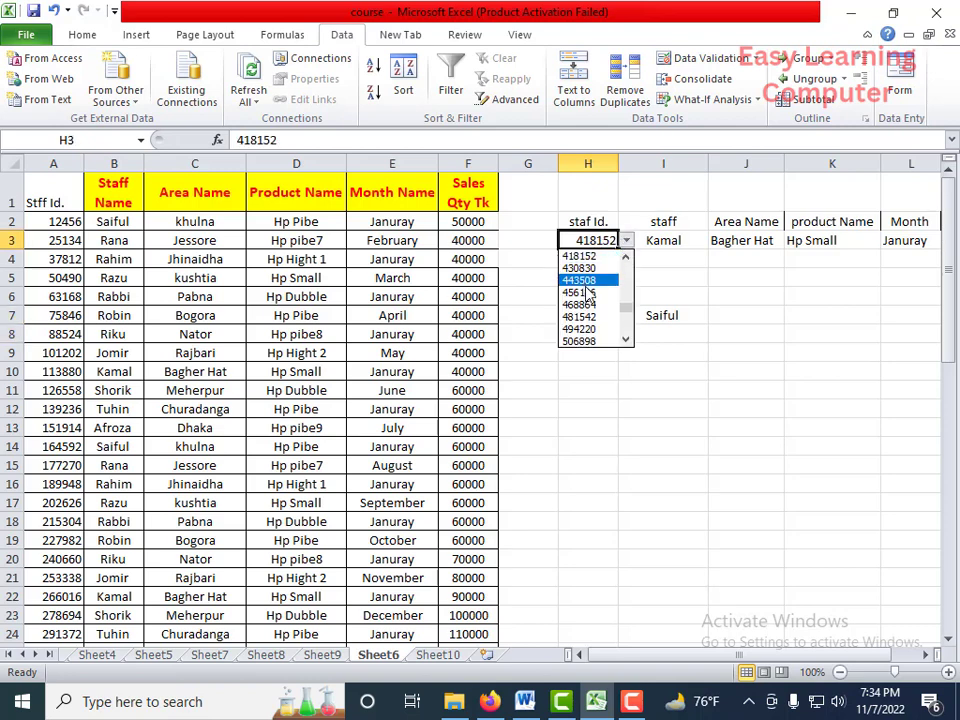
drag(628, 314, 628, 287)
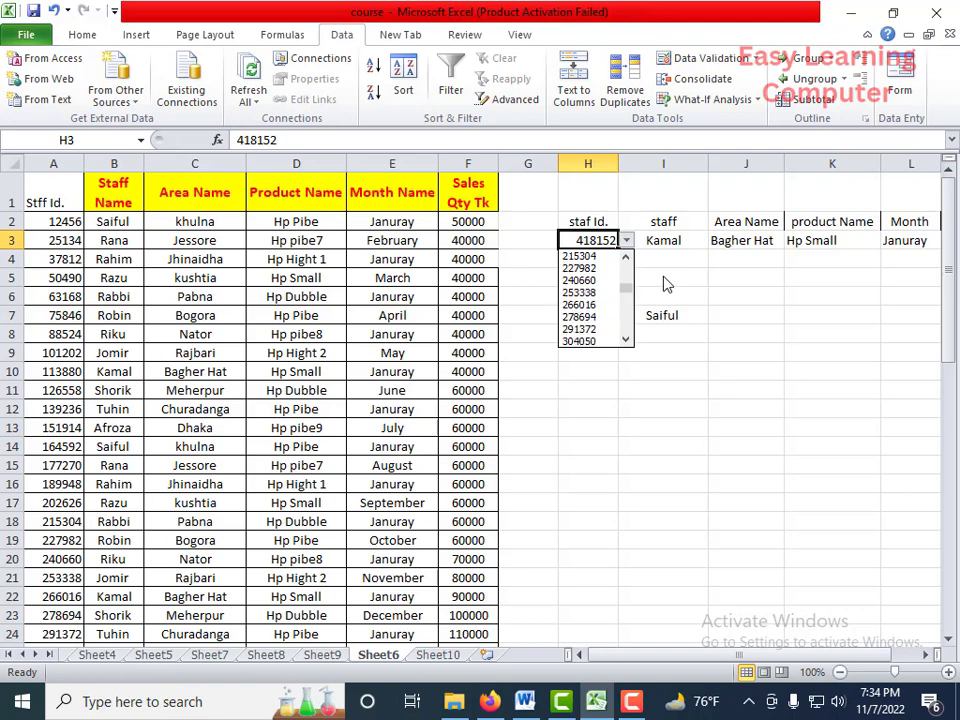
click(667, 285)
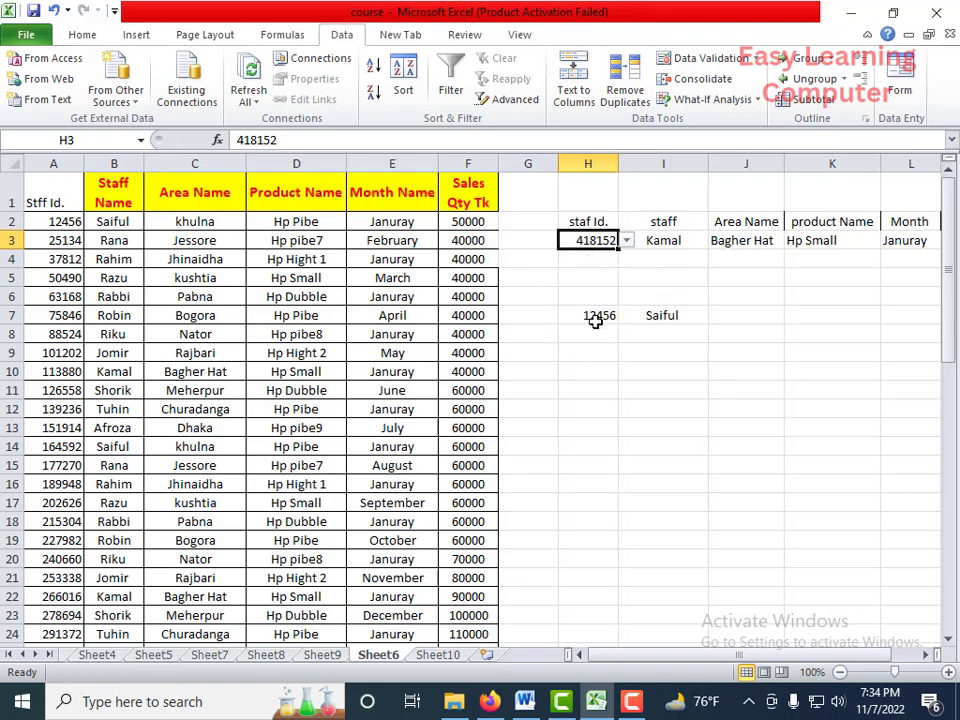
click(584, 316)
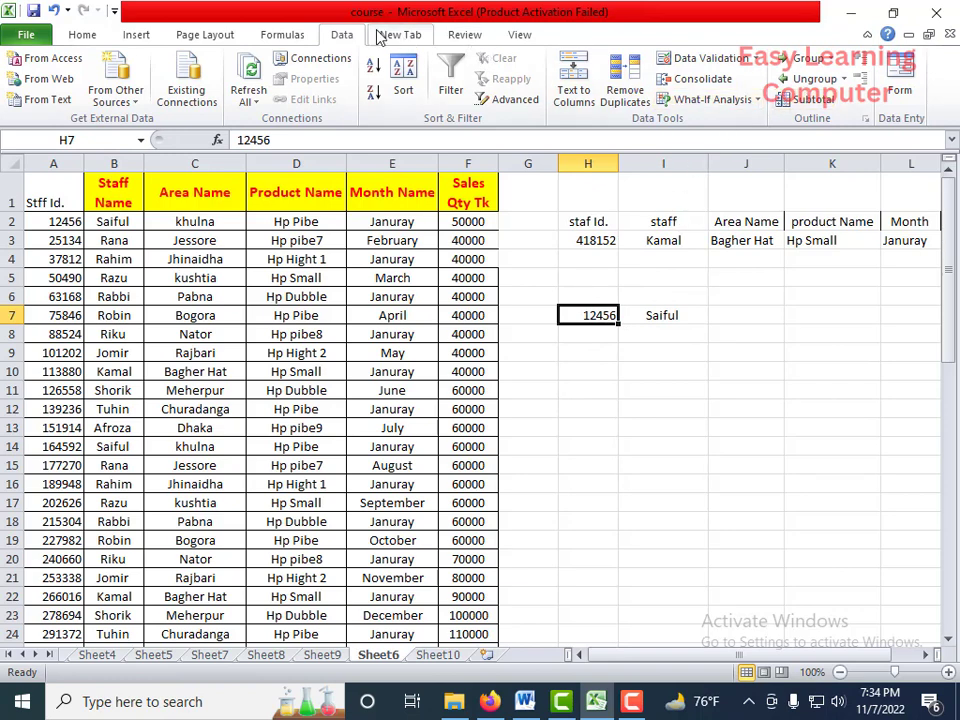
Step: Add a list data validation to H7 with the staff IDs in A2:A57 as its source
click(718, 59)
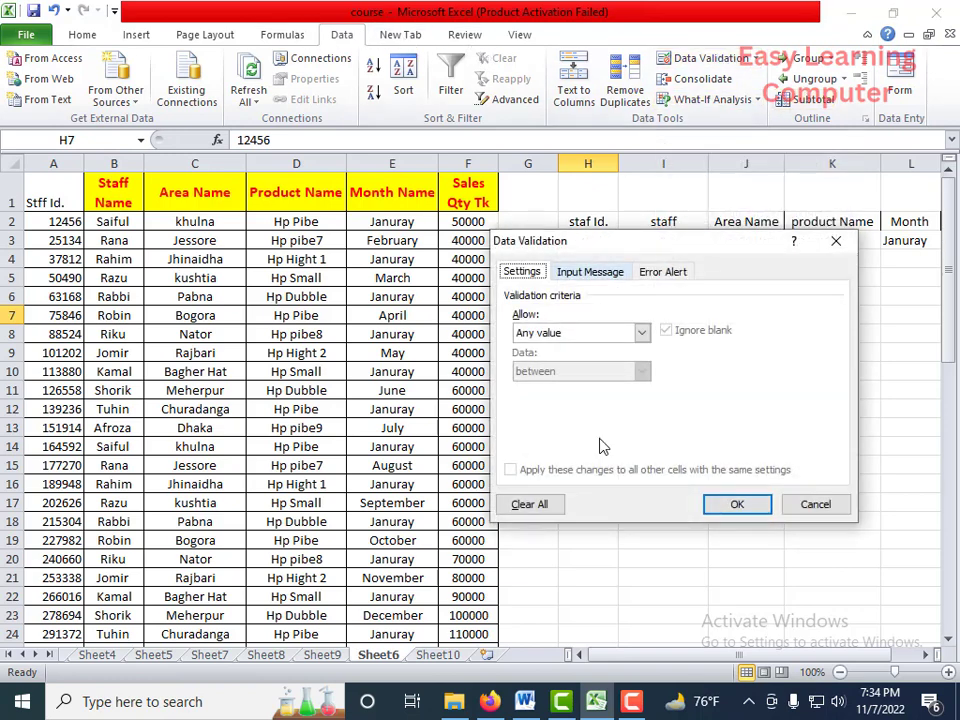
click(585, 337)
click(538, 388)
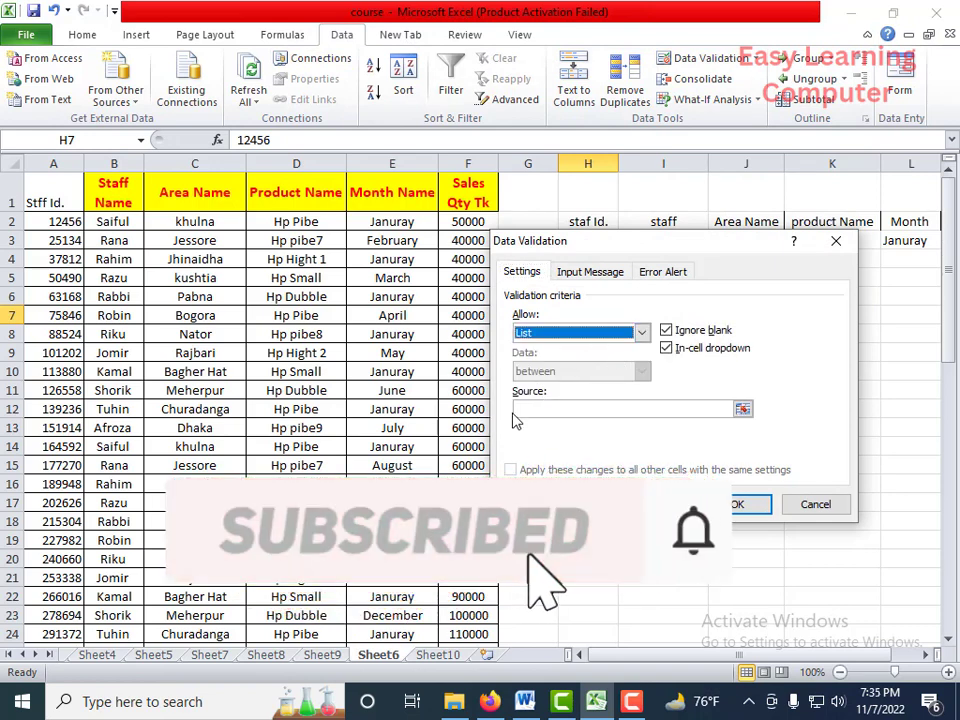
click(550, 407)
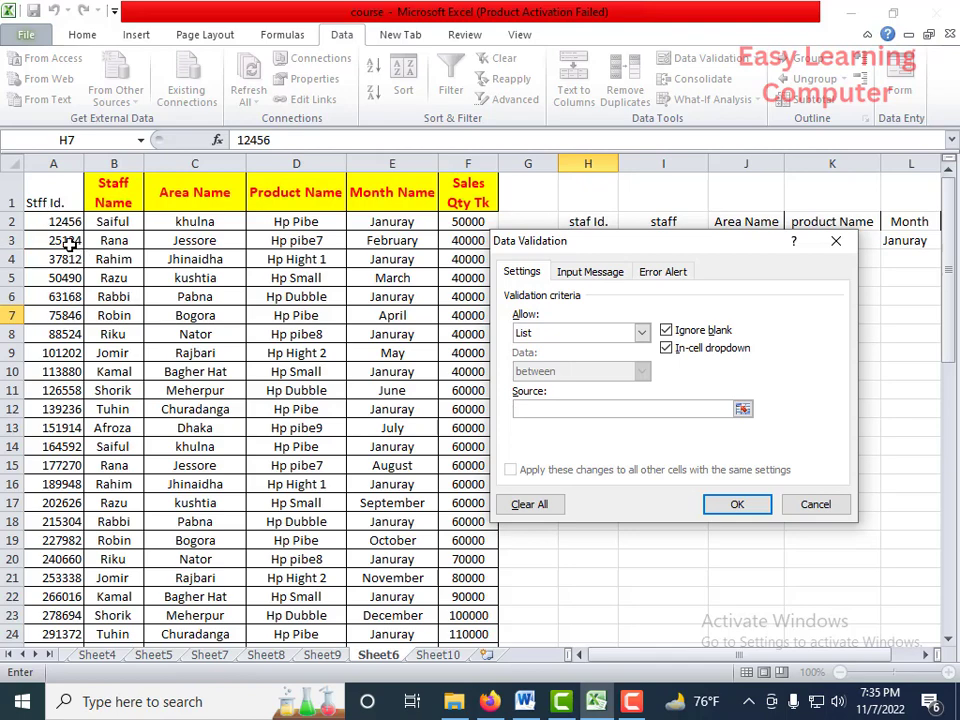
drag(35, 221, 66, 600)
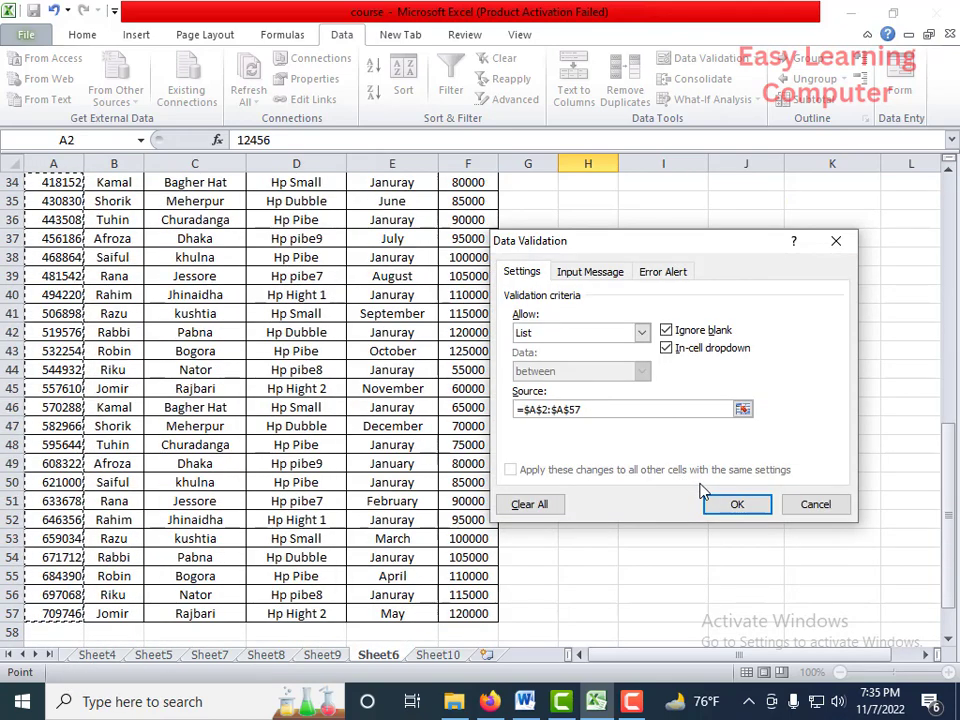
click(735, 504)
Step: Test H7's drop-down list by choosing the staff IDs from rows 30, 33 and 36 in turn
scroll(558, 311, up, 9)
scroll(565, 310, up, 2)
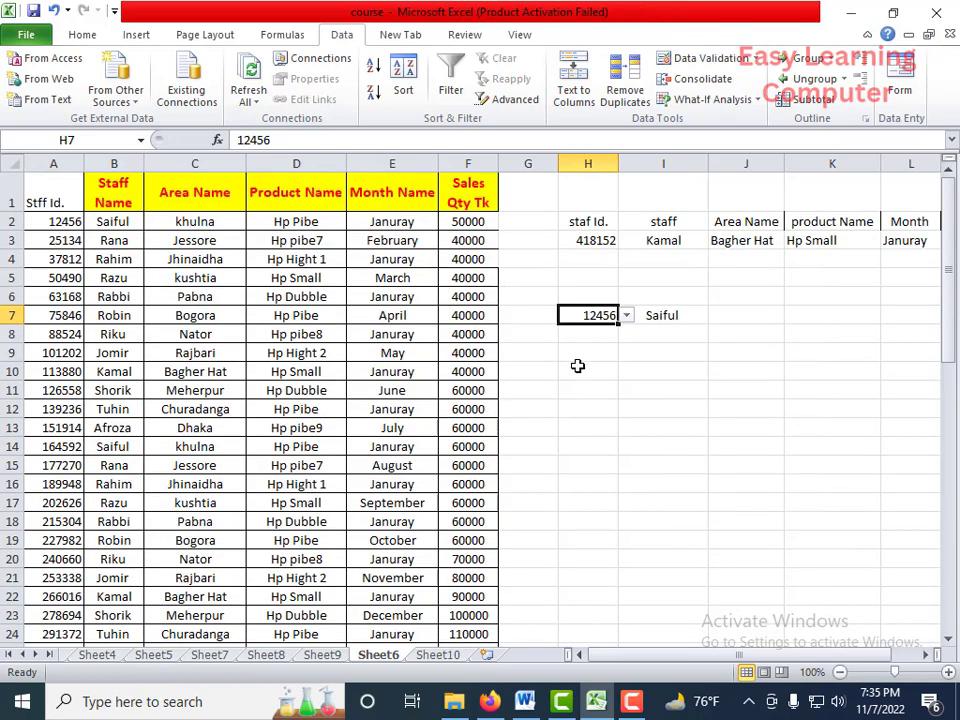
click(626, 316)
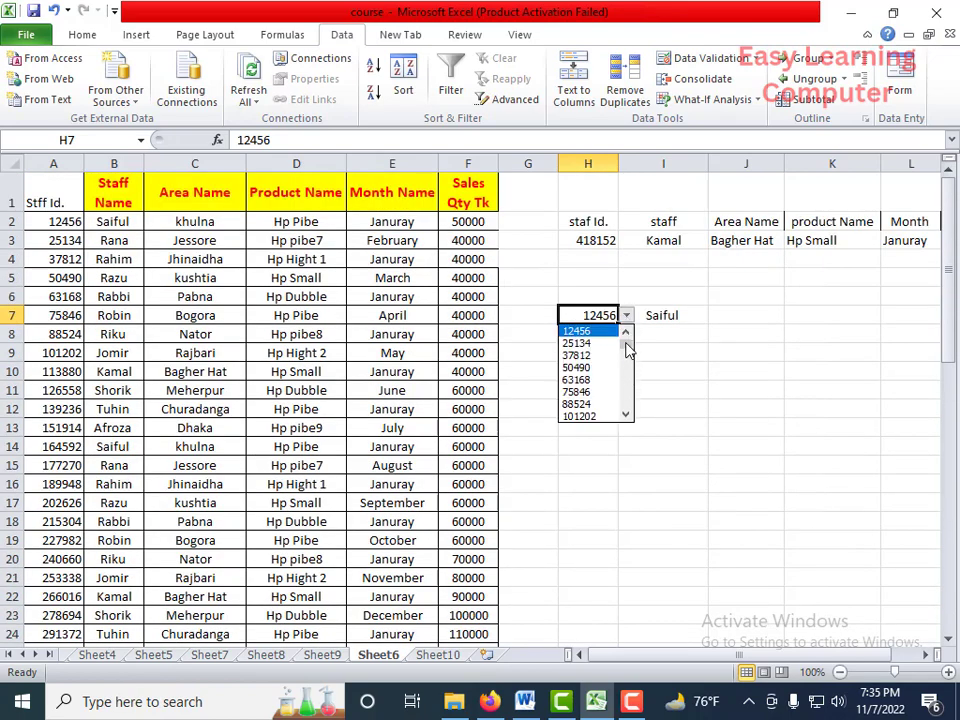
drag(627, 348, 657, 368)
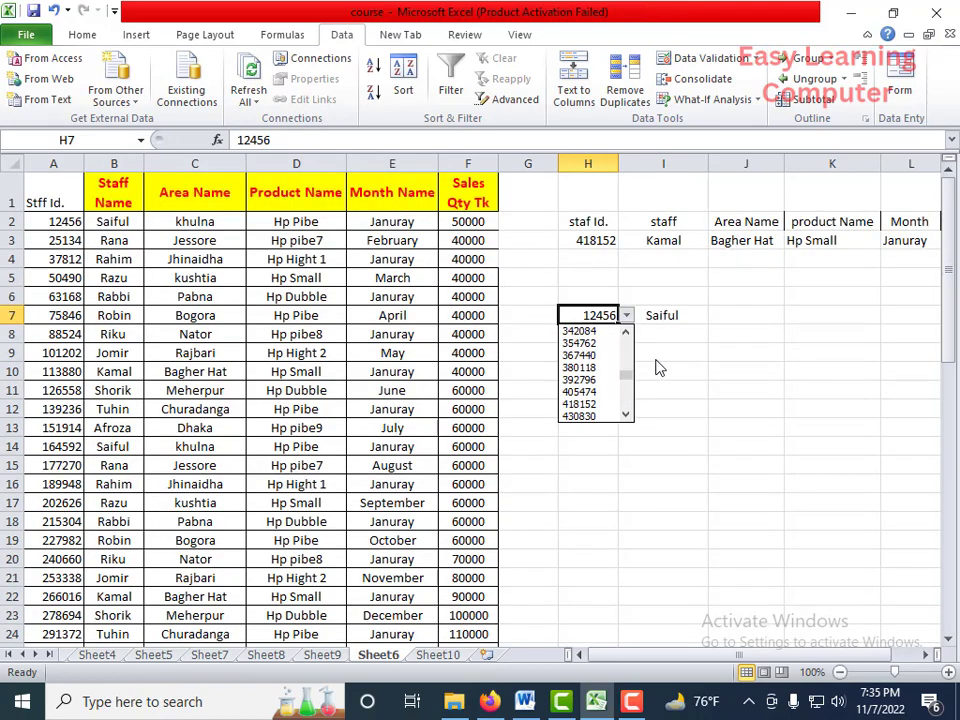
click(580, 355)
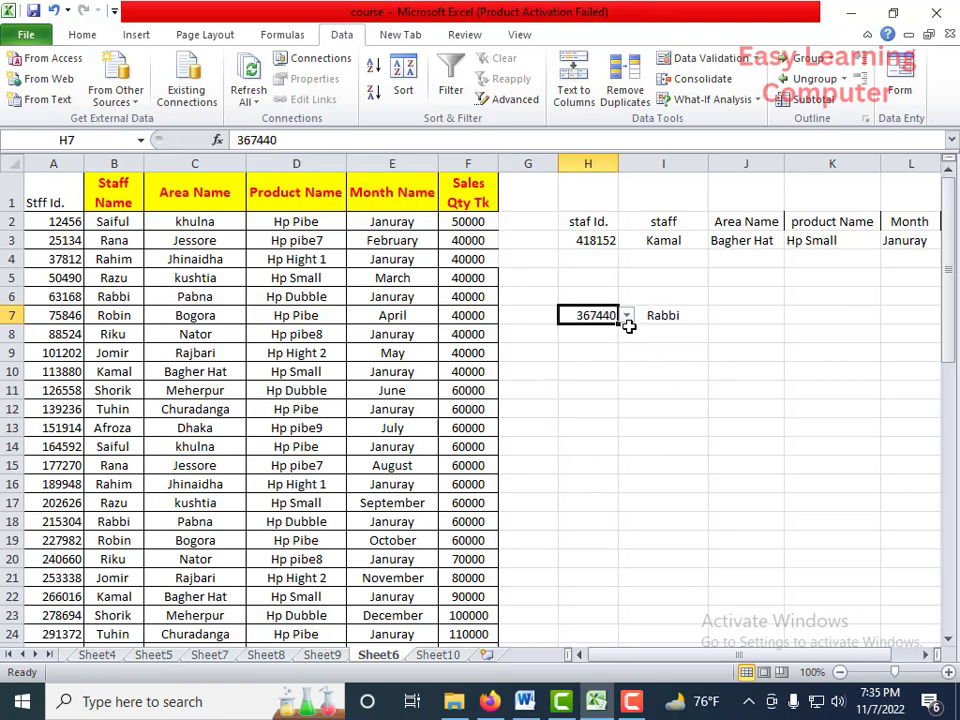
click(626, 315)
click(600, 366)
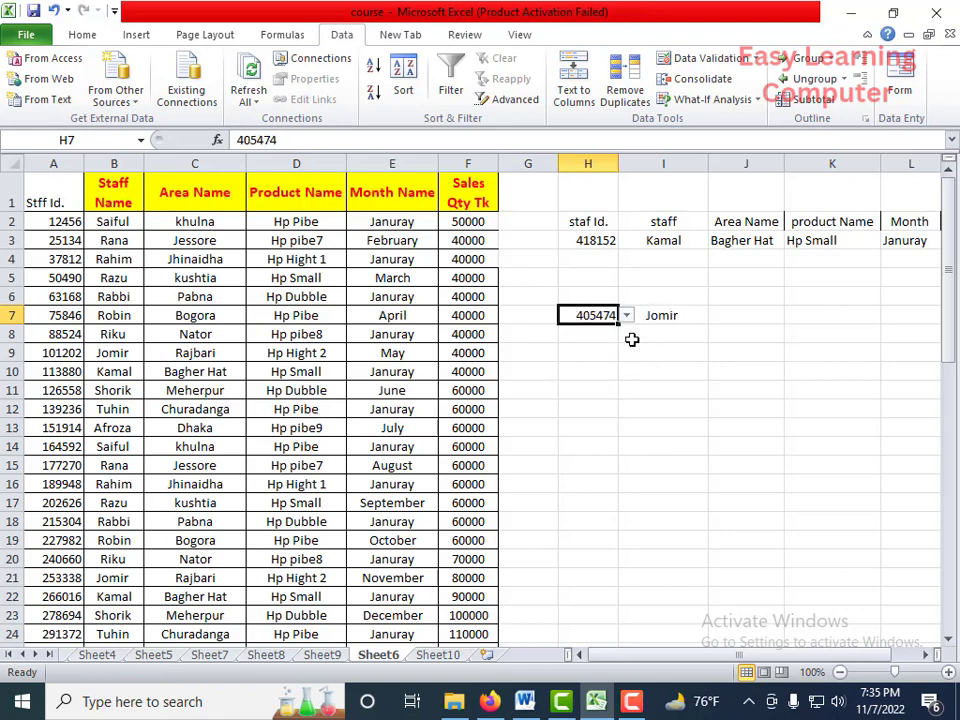
click(626, 315)
click(590, 366)
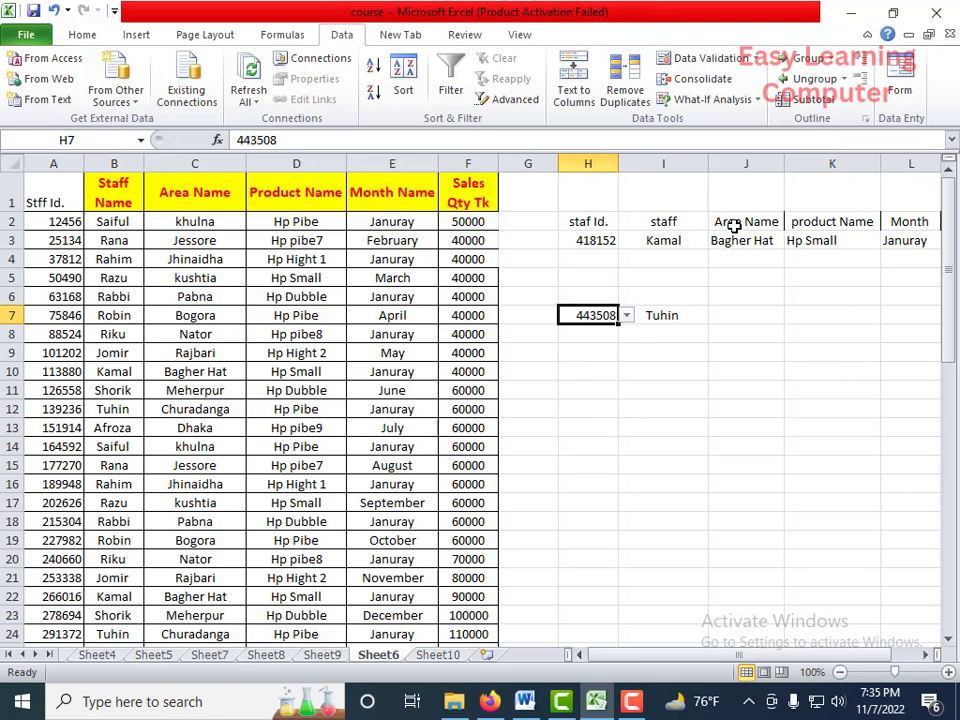
Step: Choose the staff ID from row 38 in H3's drop-down list and review the lookup row through Sales tk
click(605, 242)
click(626, 240)
click(590, 306)
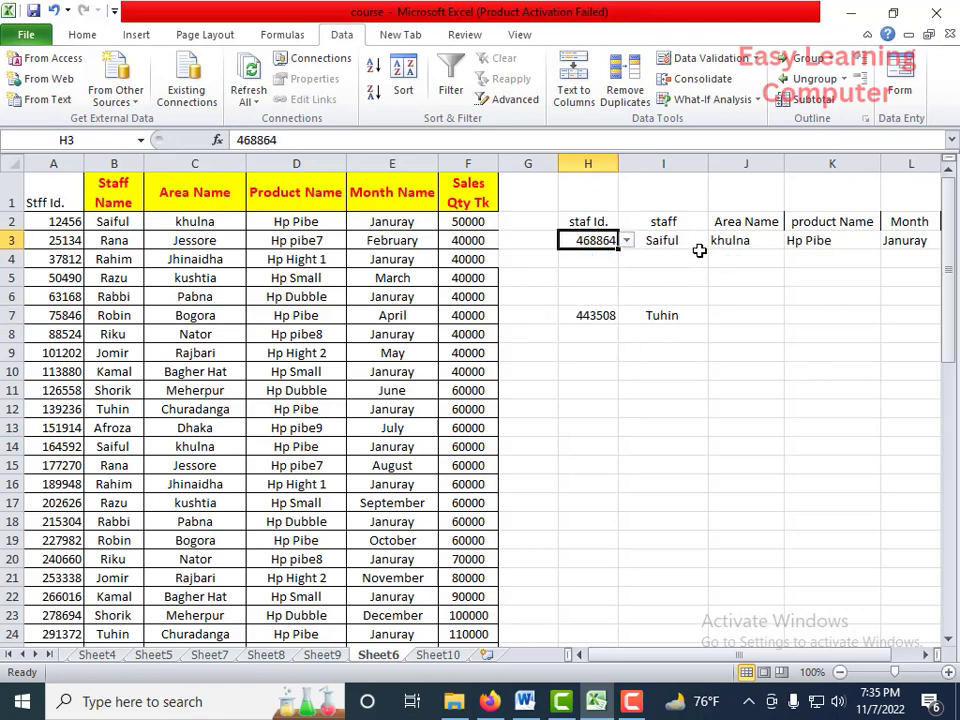
drag(715, 654, 729, 645)
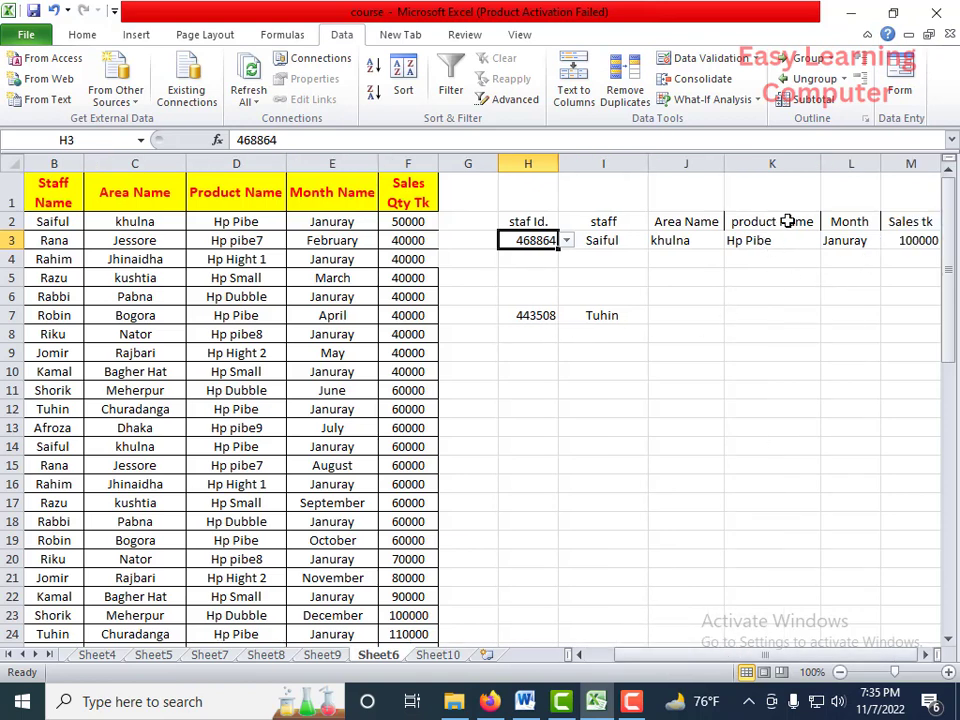
Step: Start a VLOOKUP formula in M7, under Sales tk, with H7 as the lookup value
click(580, 315)
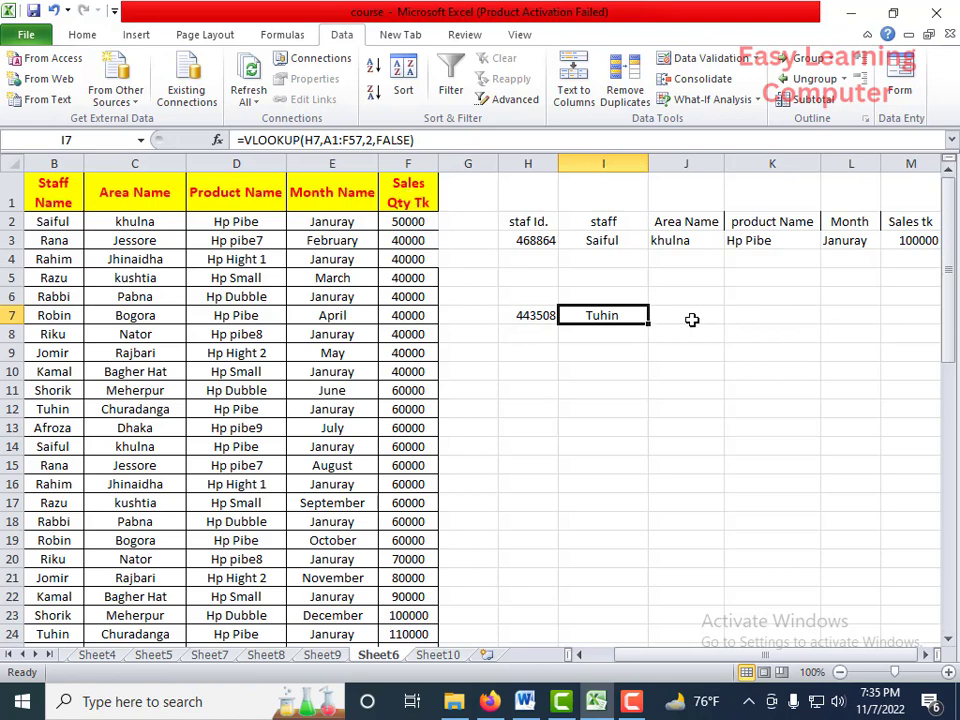
click(916, 320)
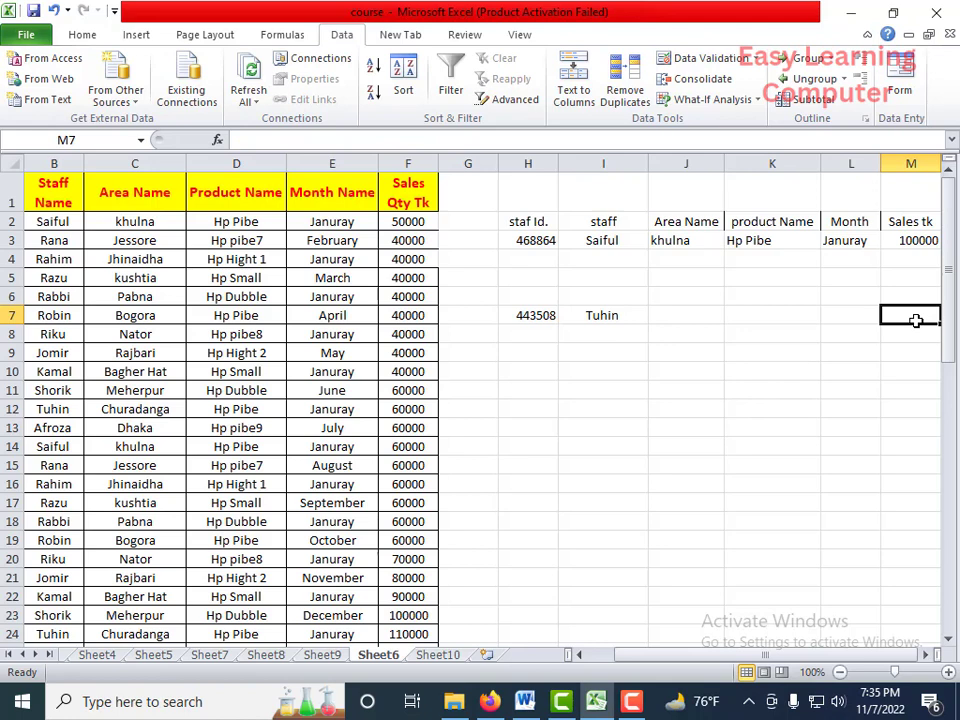
text(=)
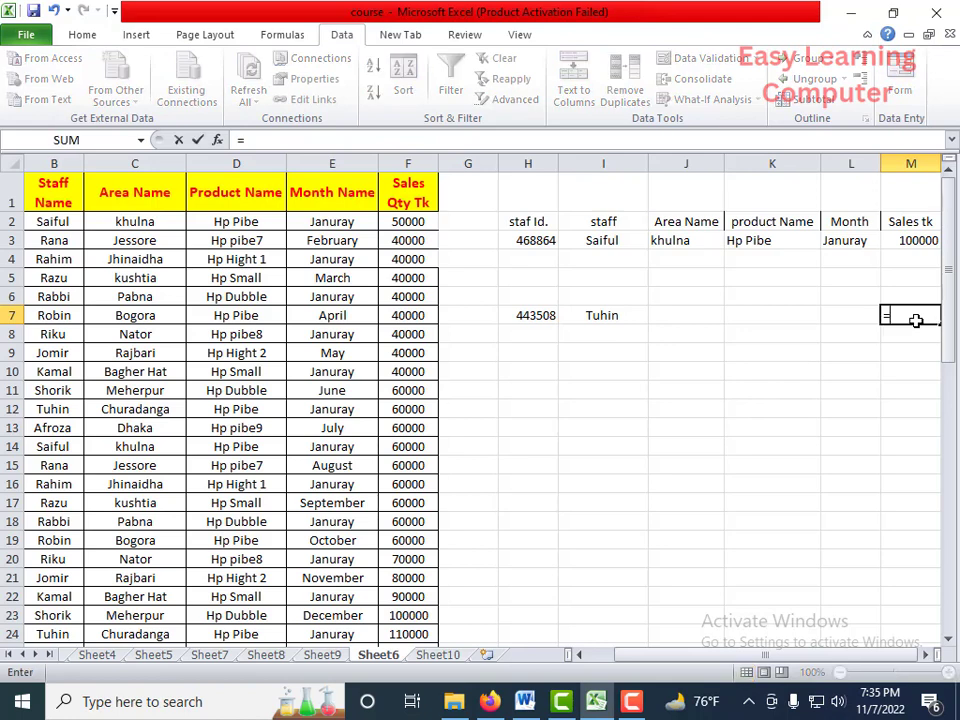
text(v)
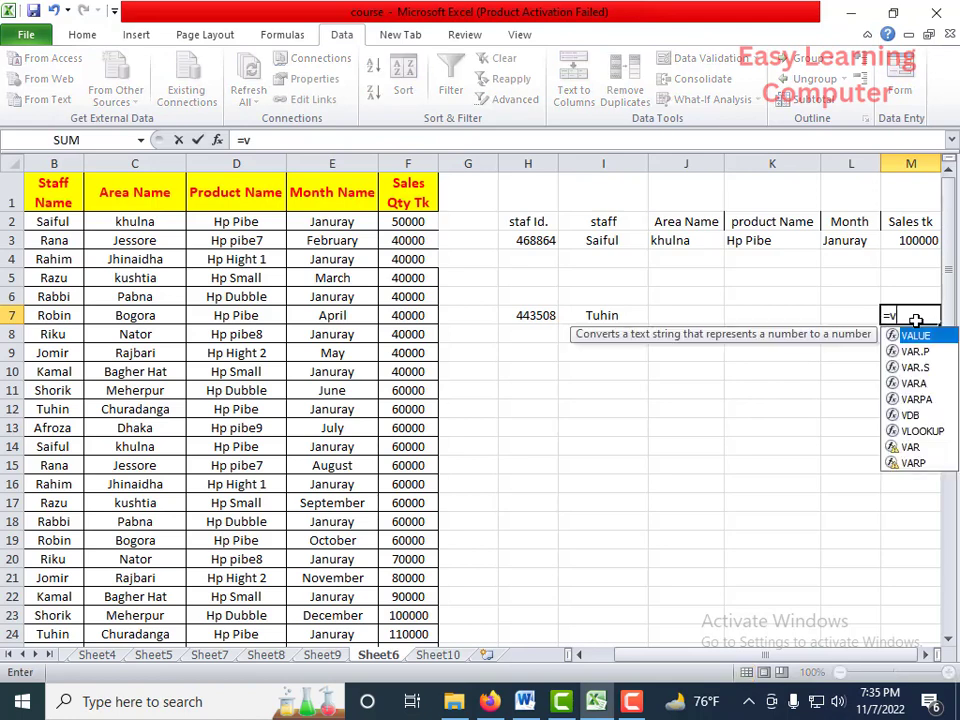
double_click(916, 431)
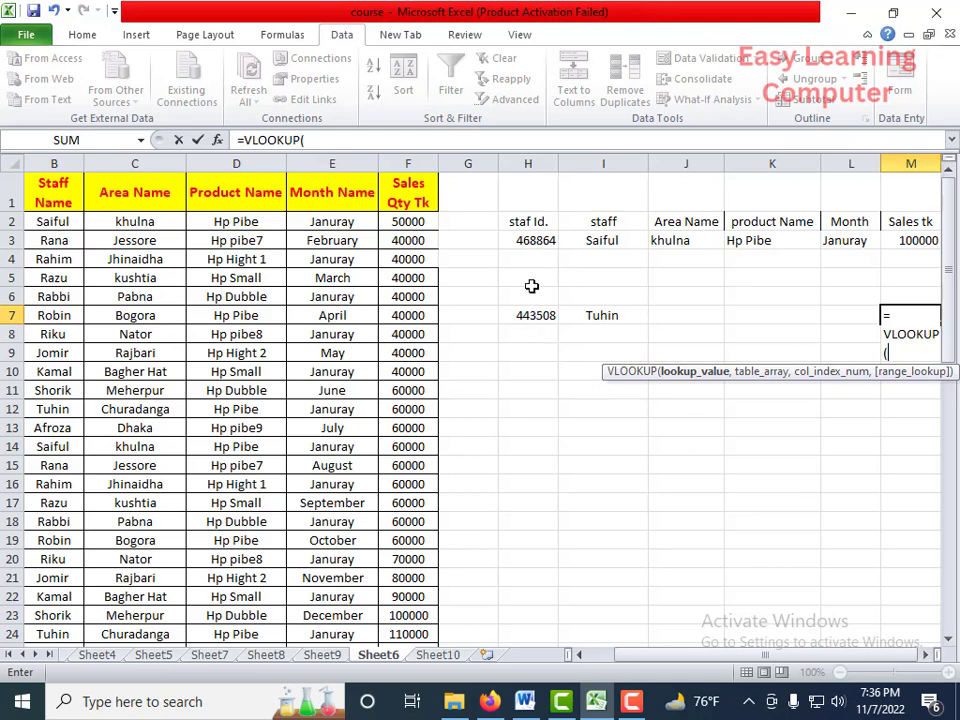
click(519, 315)
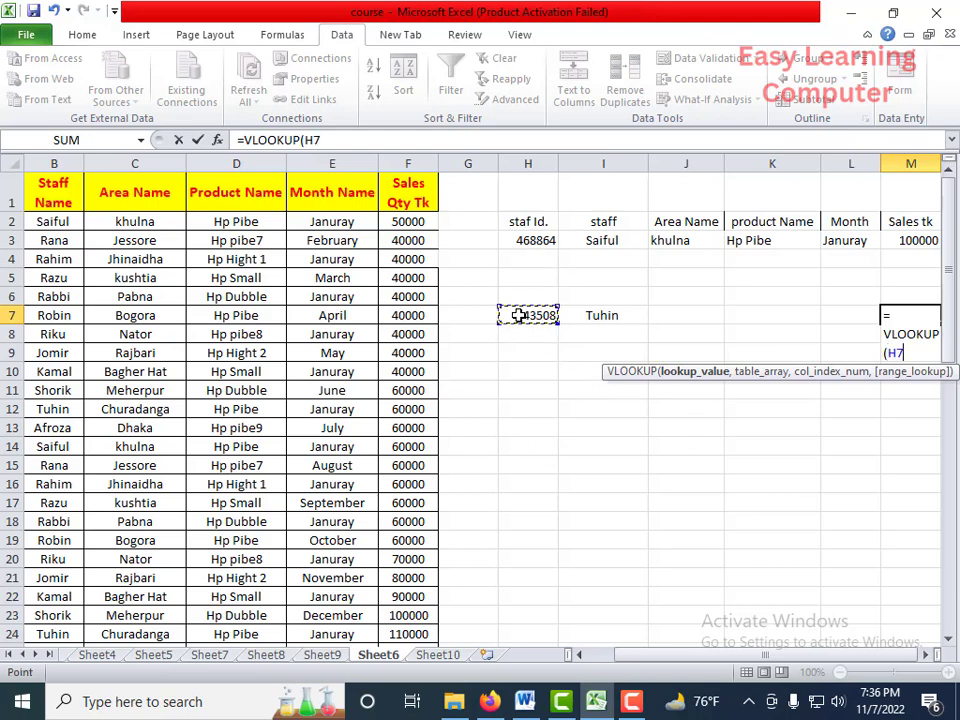
text(,)
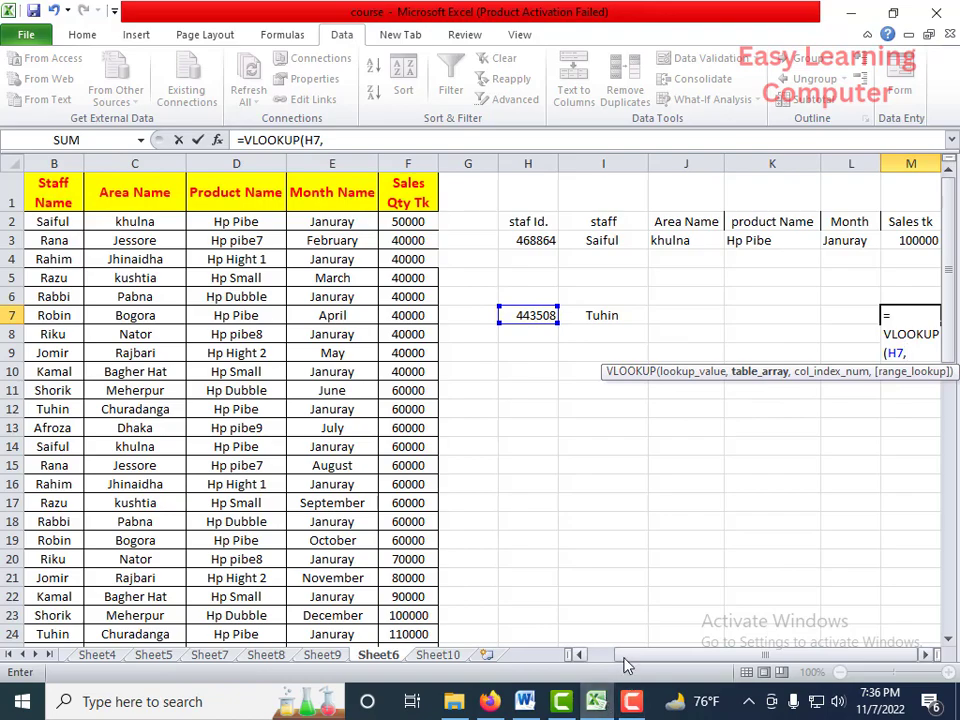
Step: Set the M7 formula's table array to the staff sales table, A1:F57
drag(628, 656, 538, 660)
drag(47, 186, 481, 597)
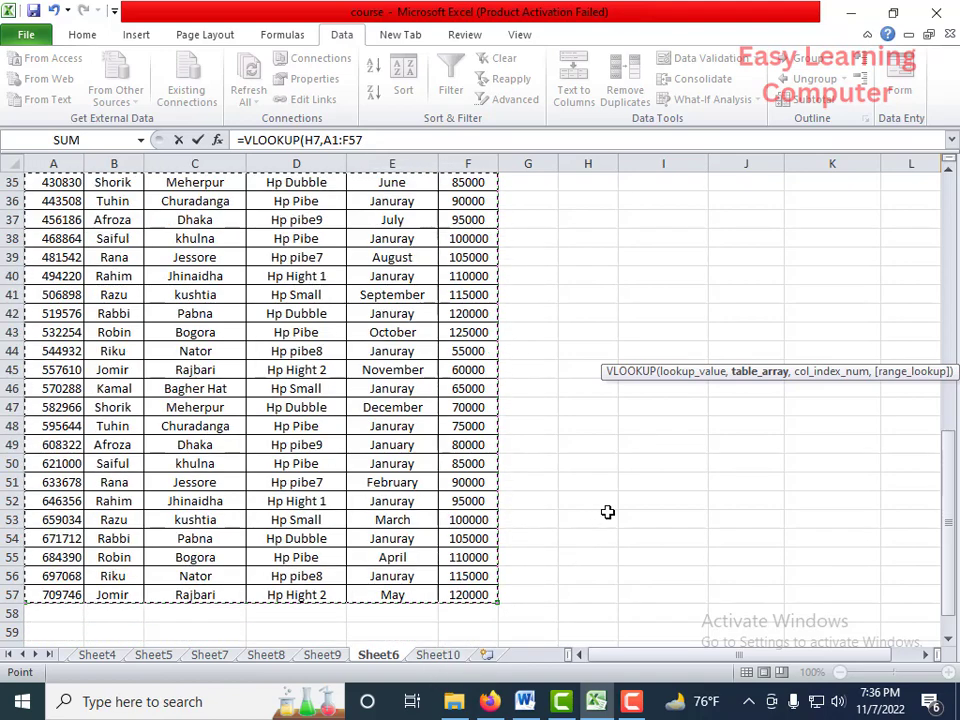
text(,)
Step: Complete the M7 formula with column index 6 and FALSE for an exact match
scroll(836, 446, up, 10)
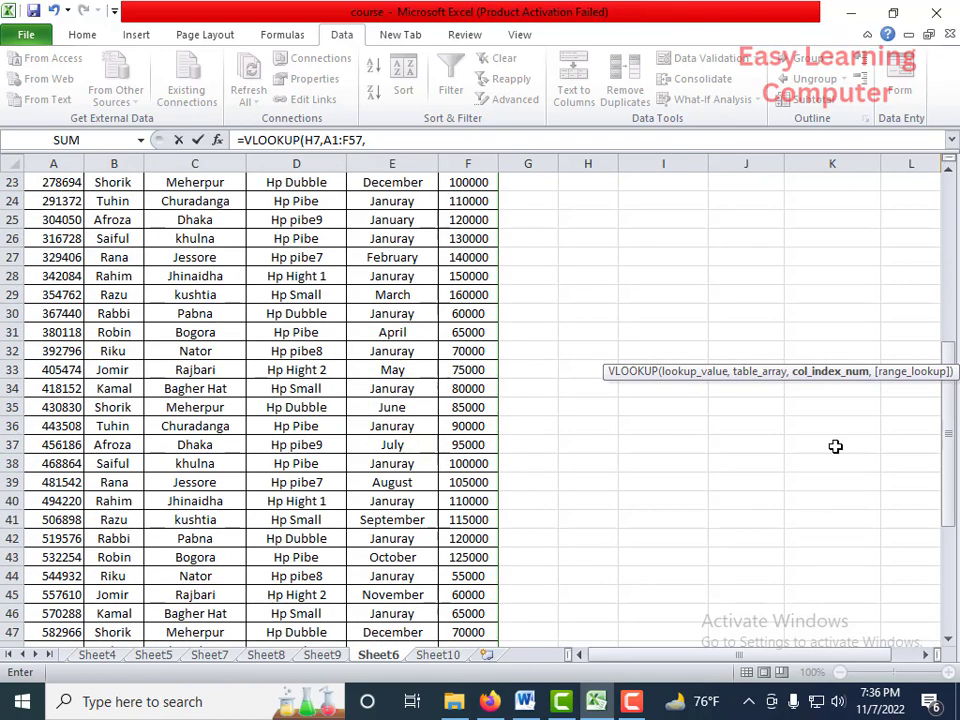
scroll(829, 425, up, 2)
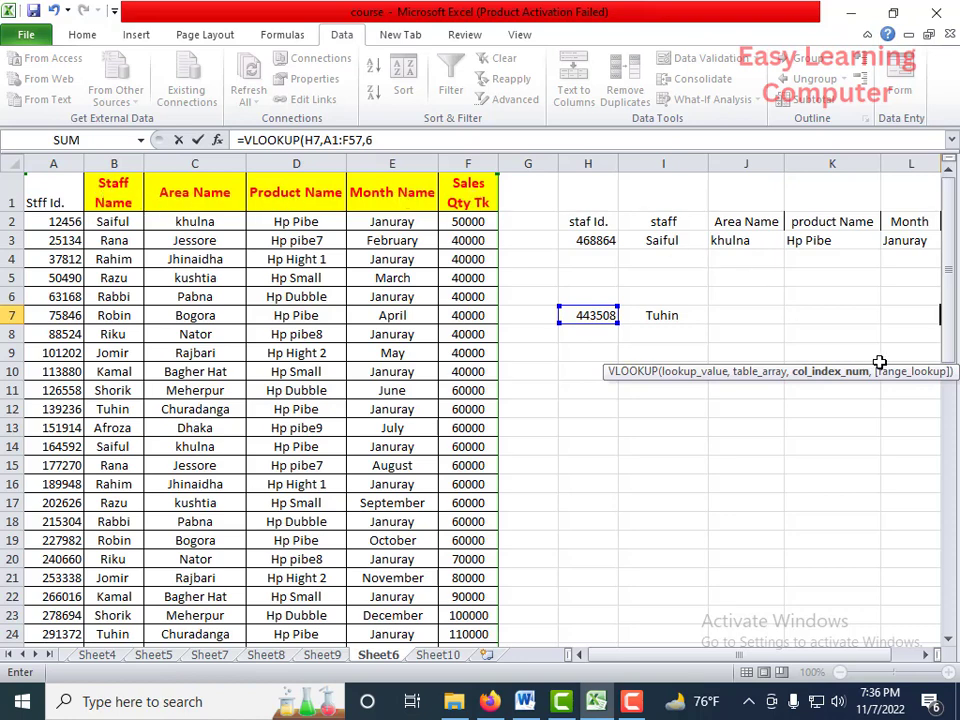
text(,)
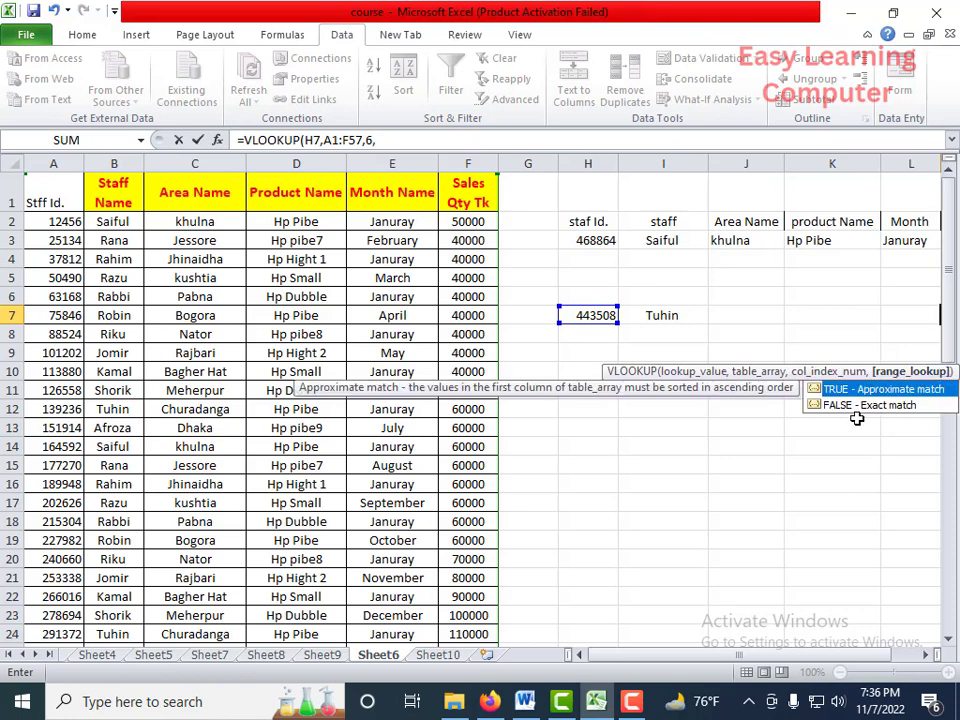
click(866, 406)
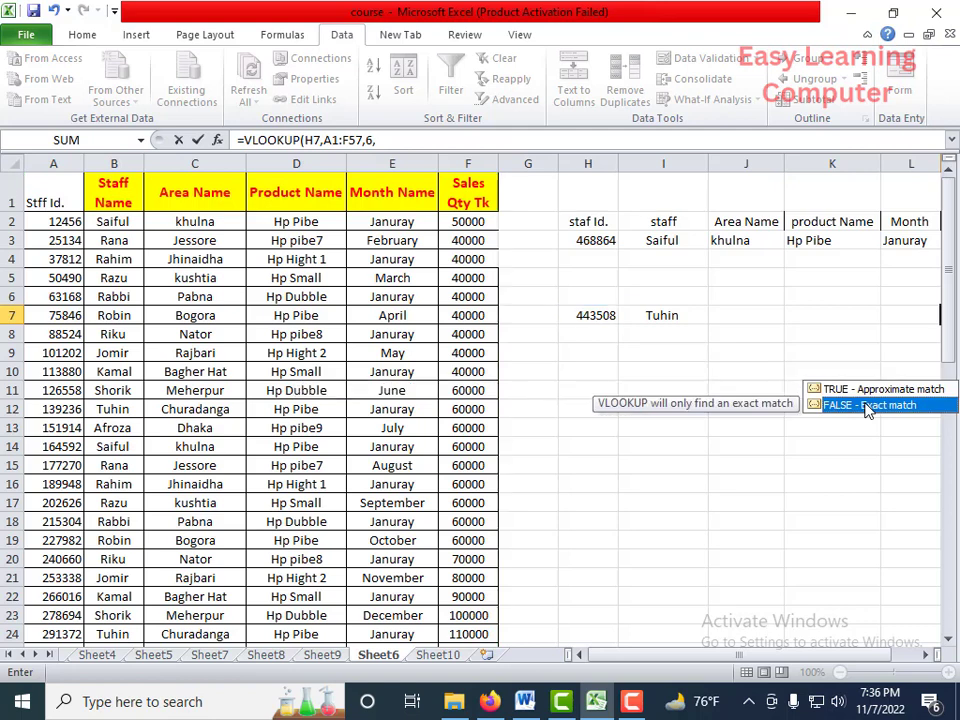
double_click(868, 406)
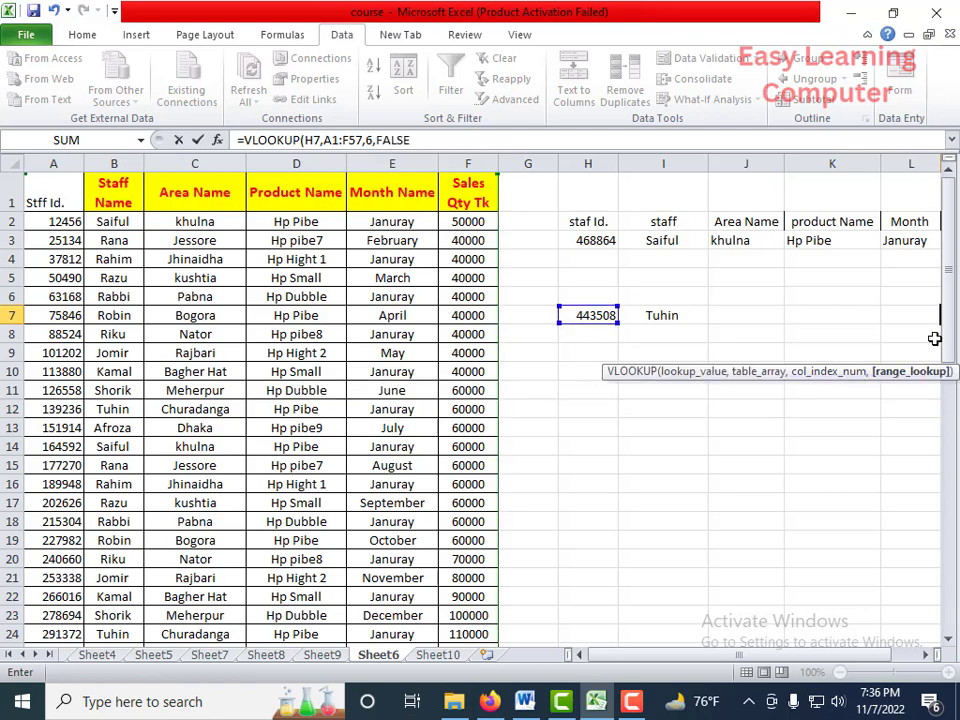
key(Return)
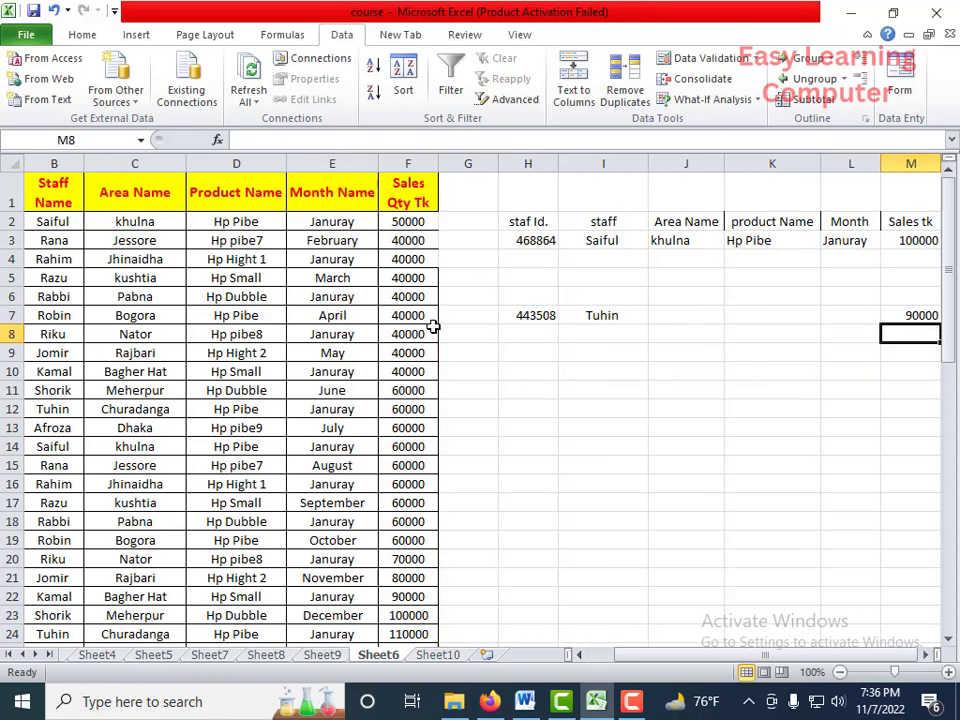
Step: Review the M7 formula against the sales table and choose the staff ID listed in A2 from H7's drop-down list
click(885, 316)
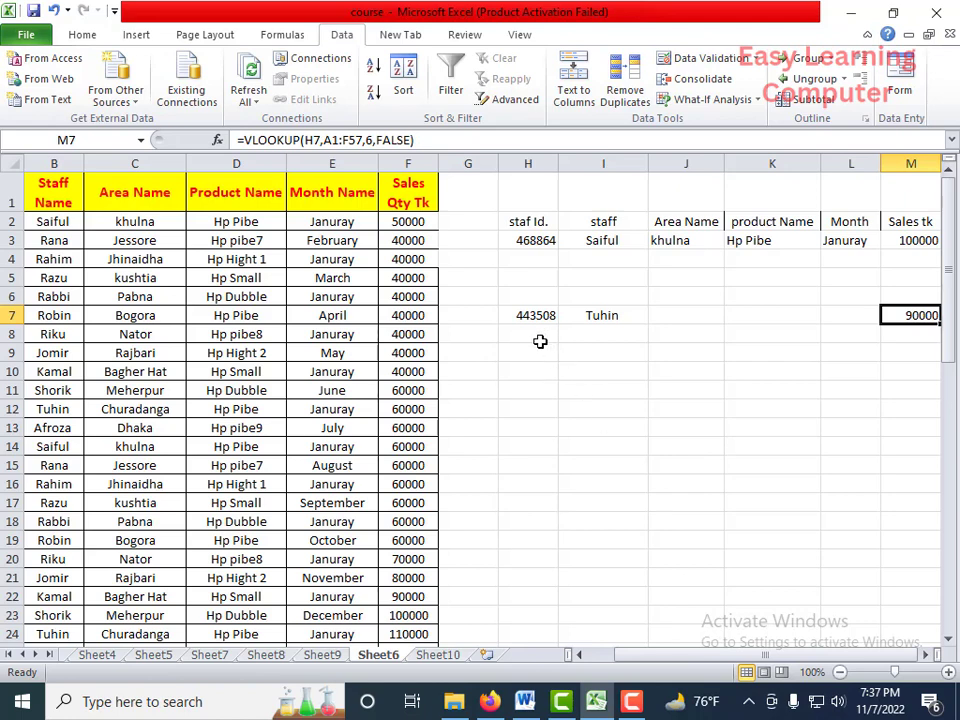
drag(677, 655, 640, 656)
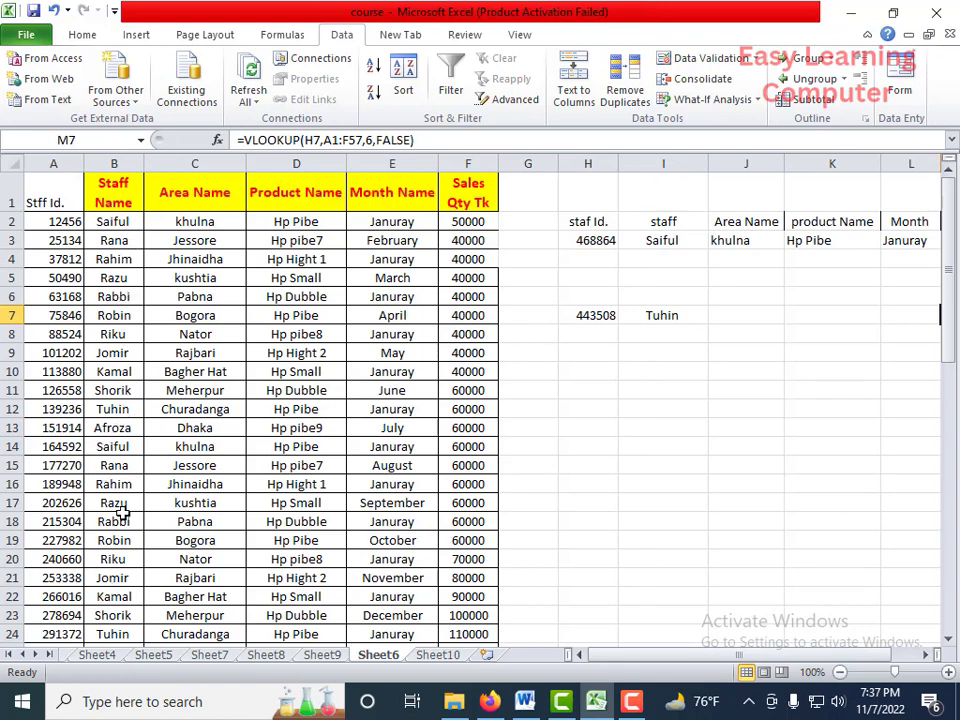
scroll(120, 505, down, 4)
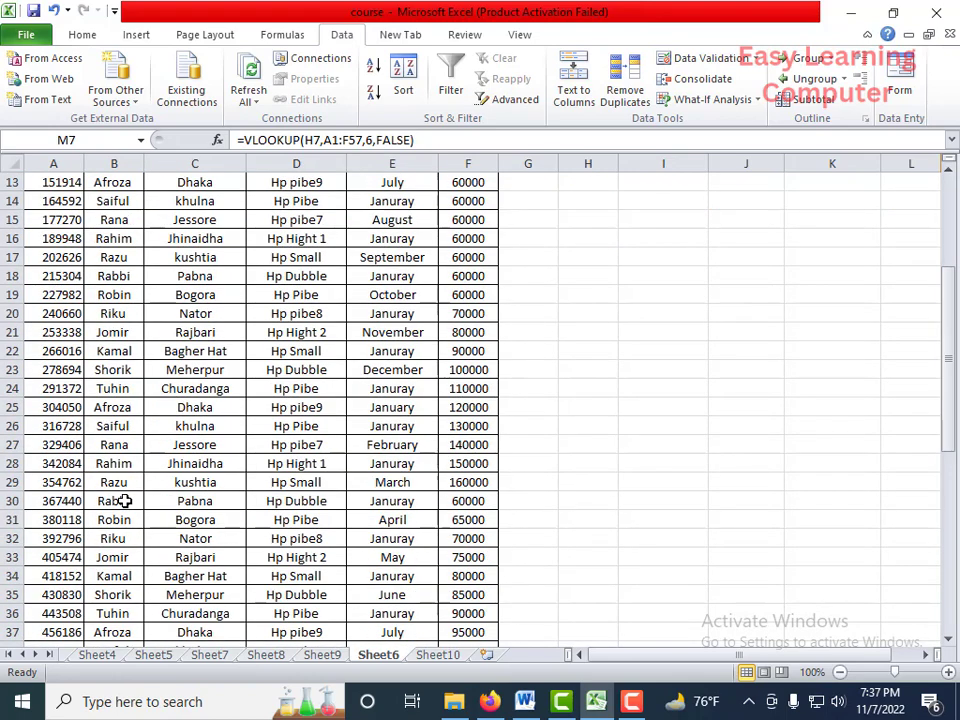
scroll(120, 503, up, 4)
click(610, 315)
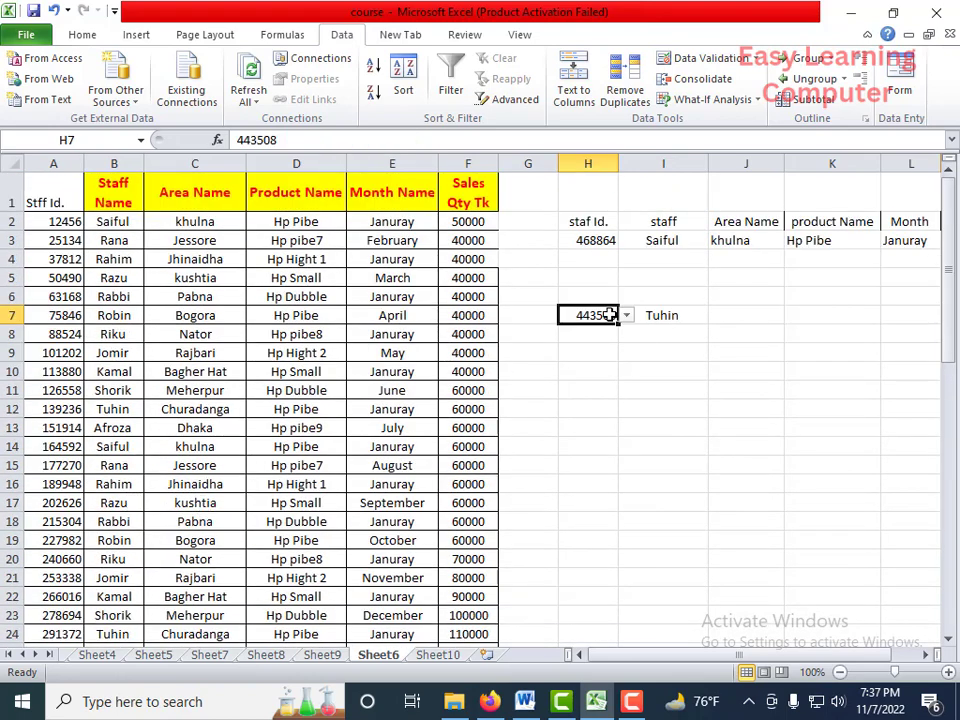
click(627, 315)
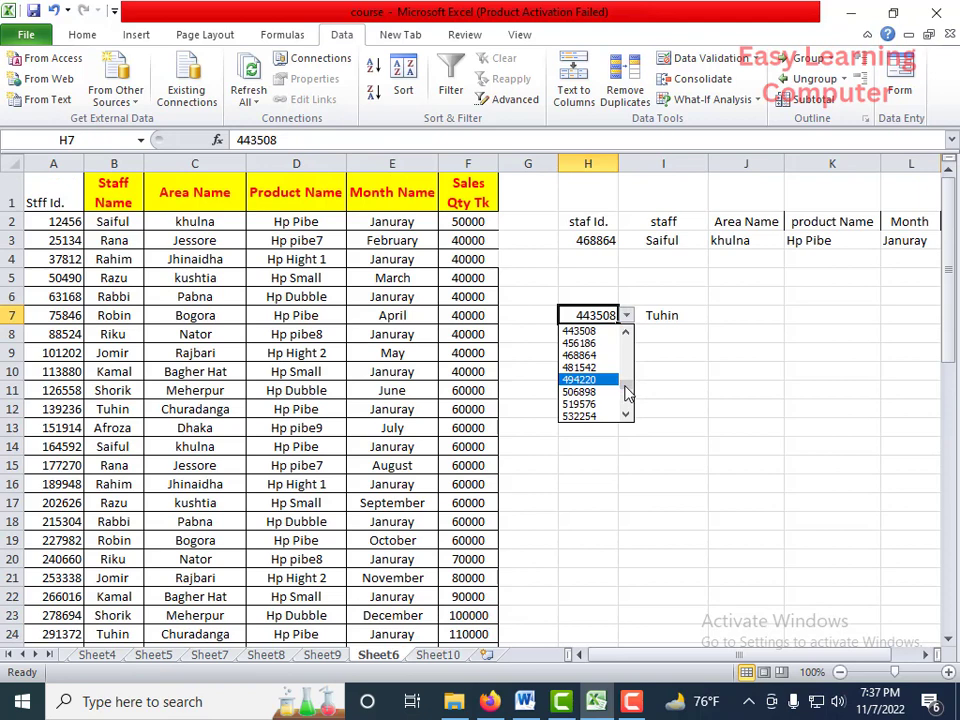
drag(626, 385, 627, 333)
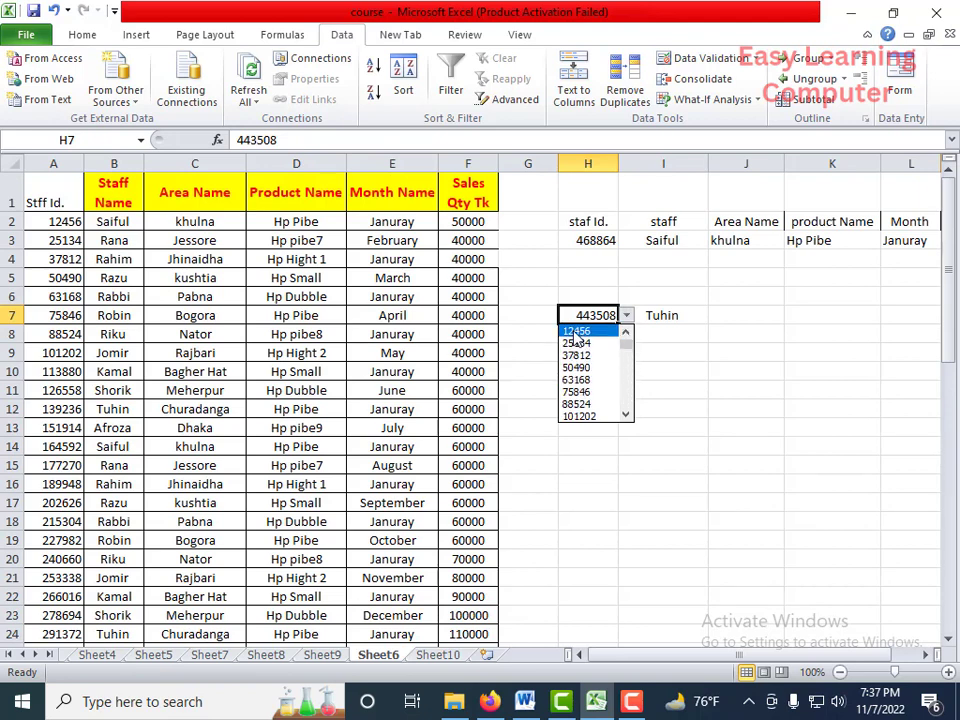
click(576, 331)
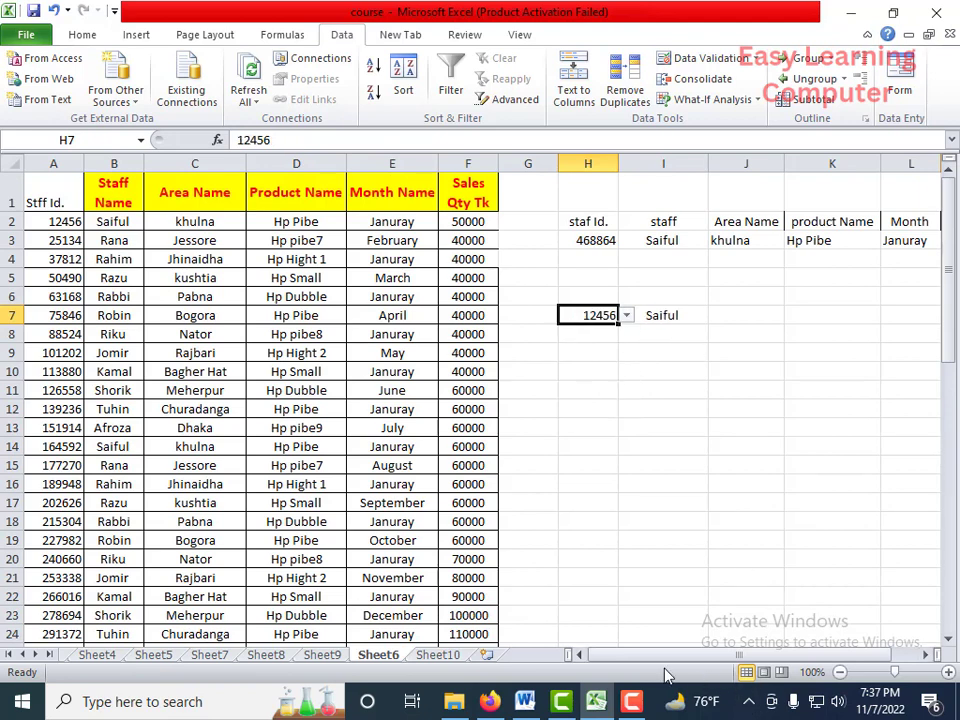
Step: Copy the full text of the VLOOKUP formula in M7 and leave the cell with its formula intact
drag(650, 658, 668, 658)
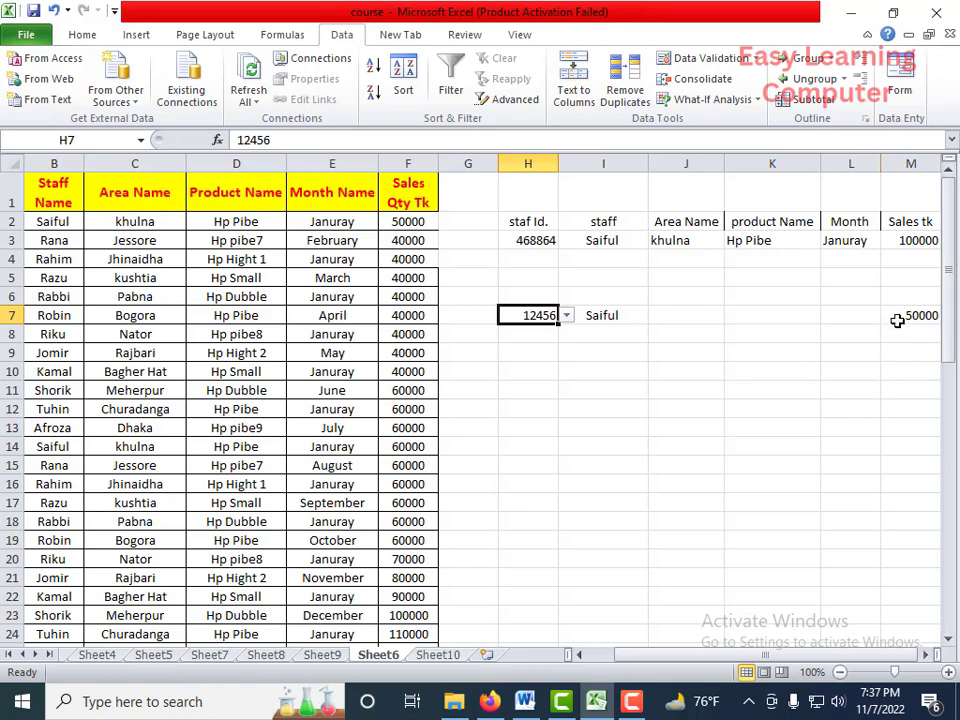
click(898, 315)
click(429, 141)
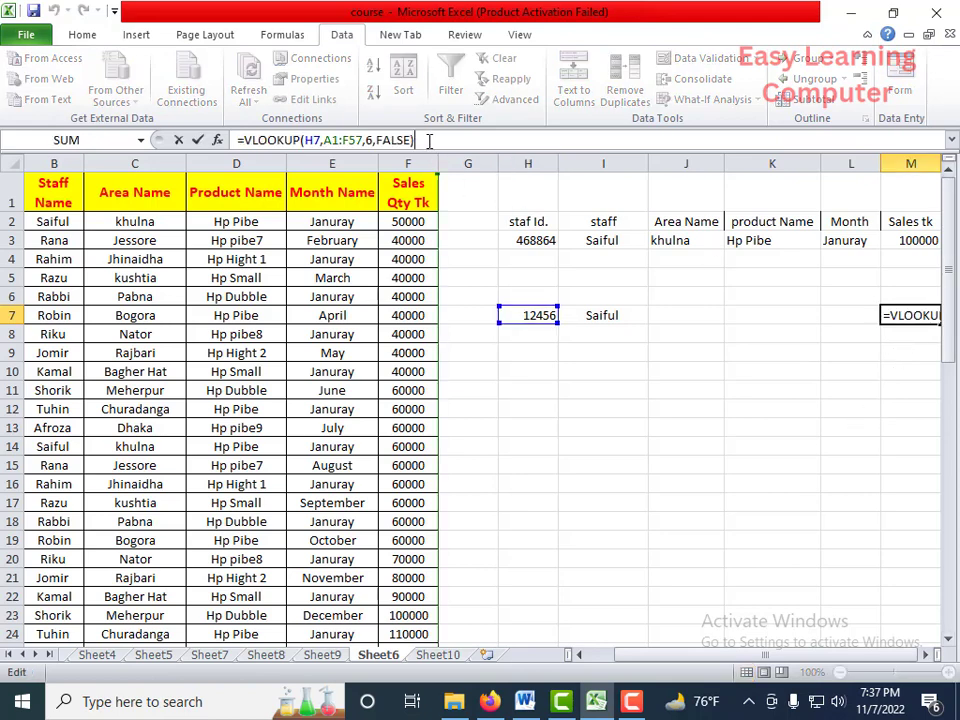
drag(409, 140, 236, 140)
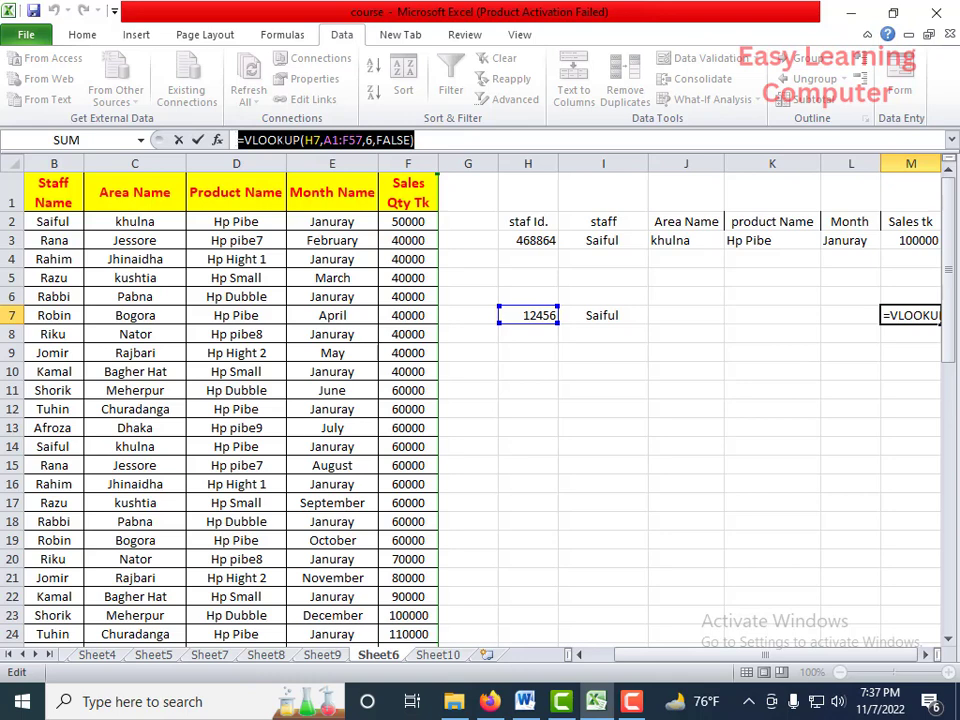
right_click(283, 142)
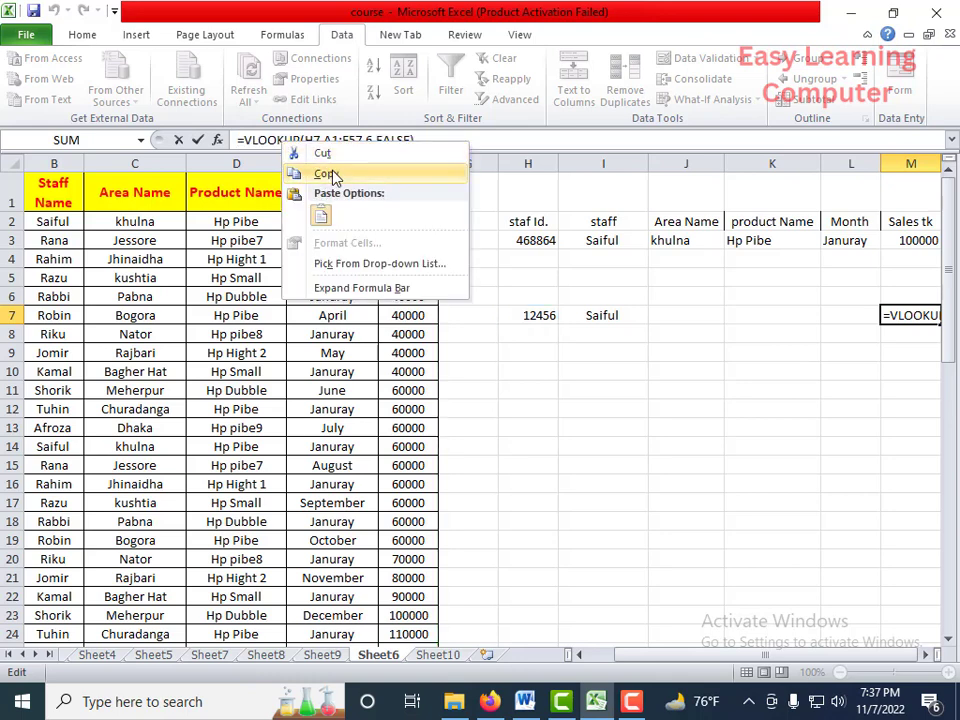
click(333, 177)
key(Return)
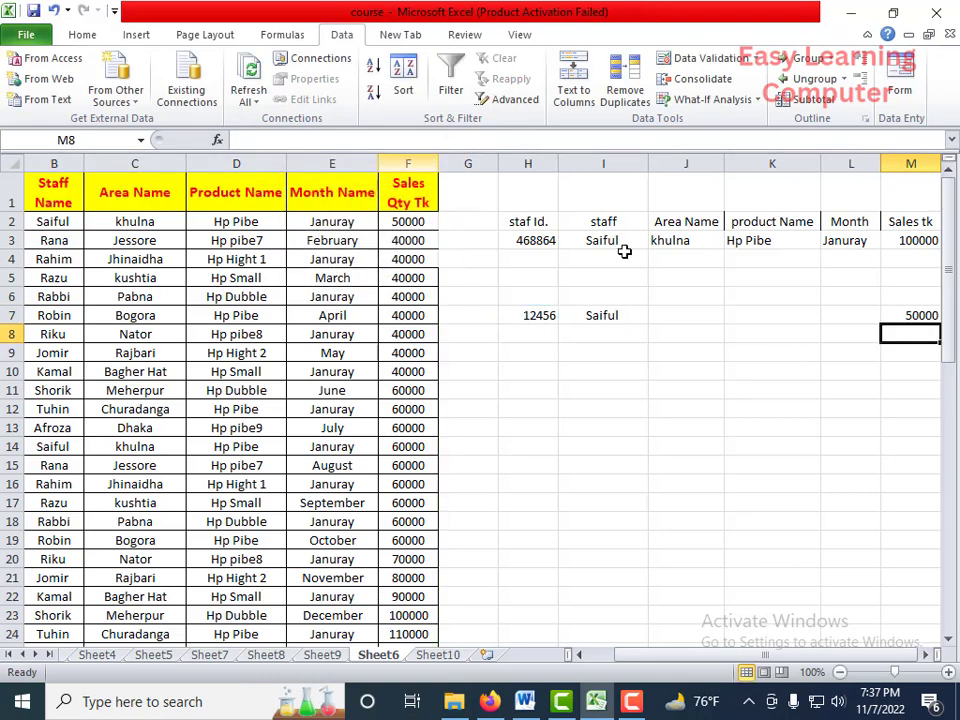
Step: Paste the copied VLOOKUP formula into L7, under Month, and set its column index to 5
click(852, 313)
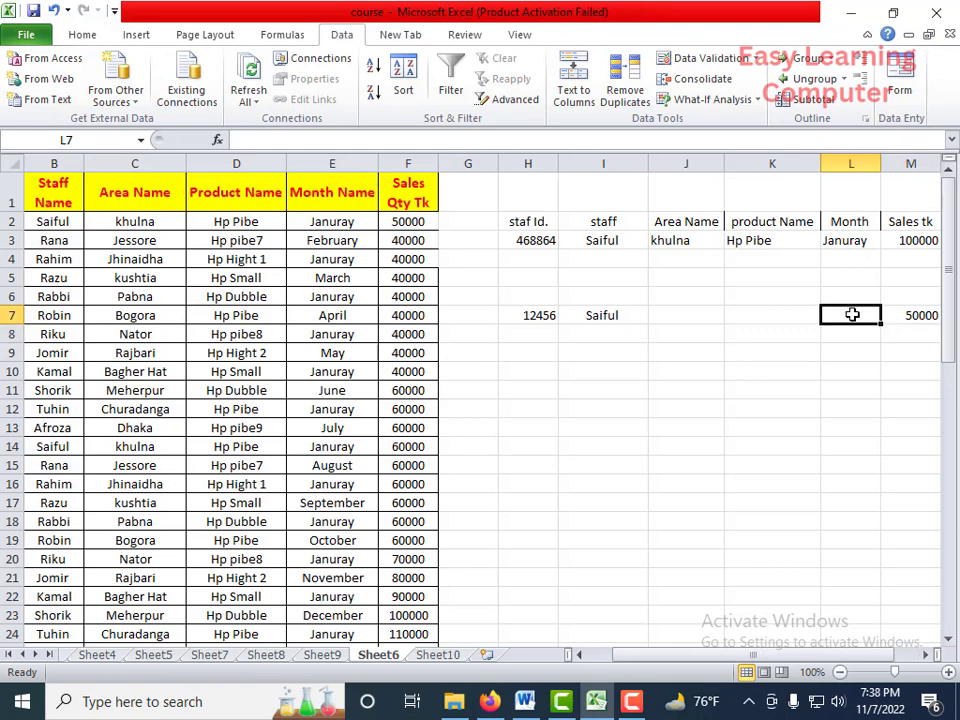
key(ctrl+v)
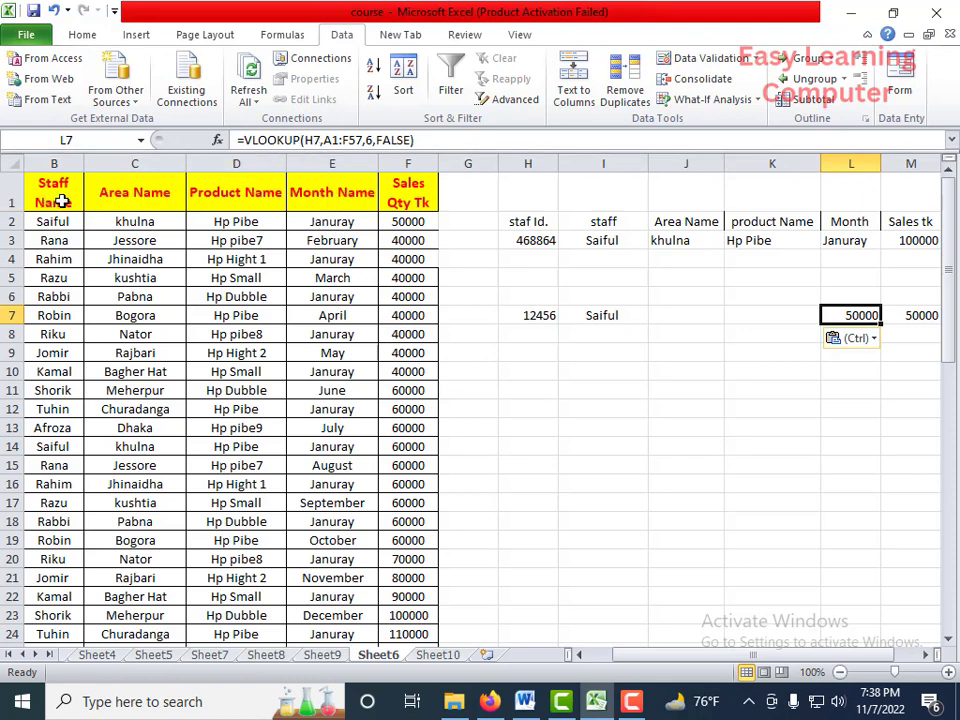
click(375, 142)
key(BackSpace)
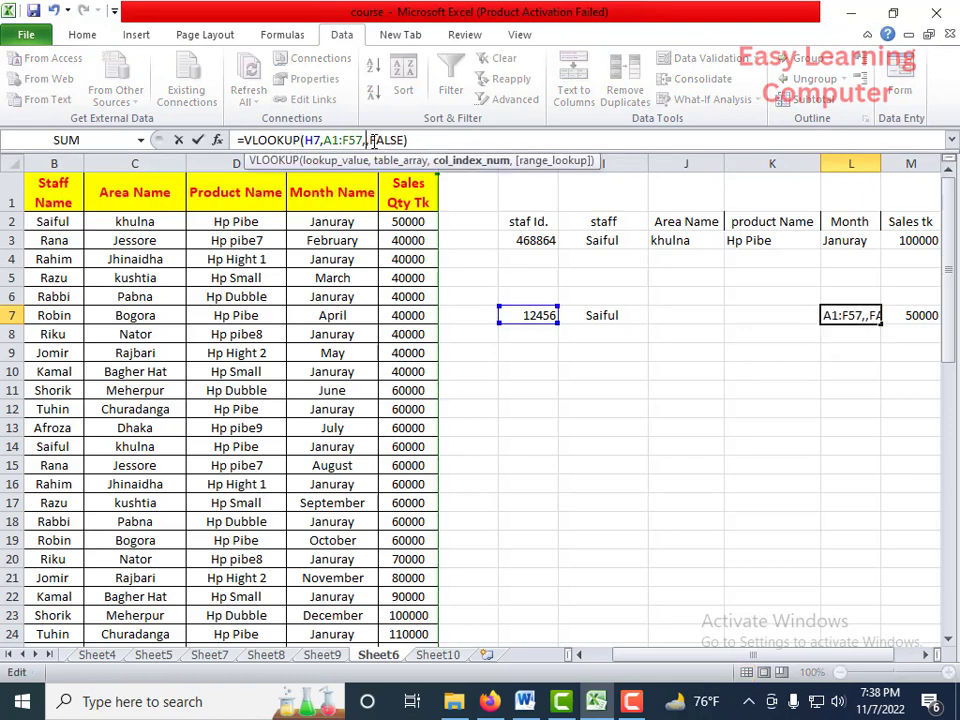
text(5)
key(Return)
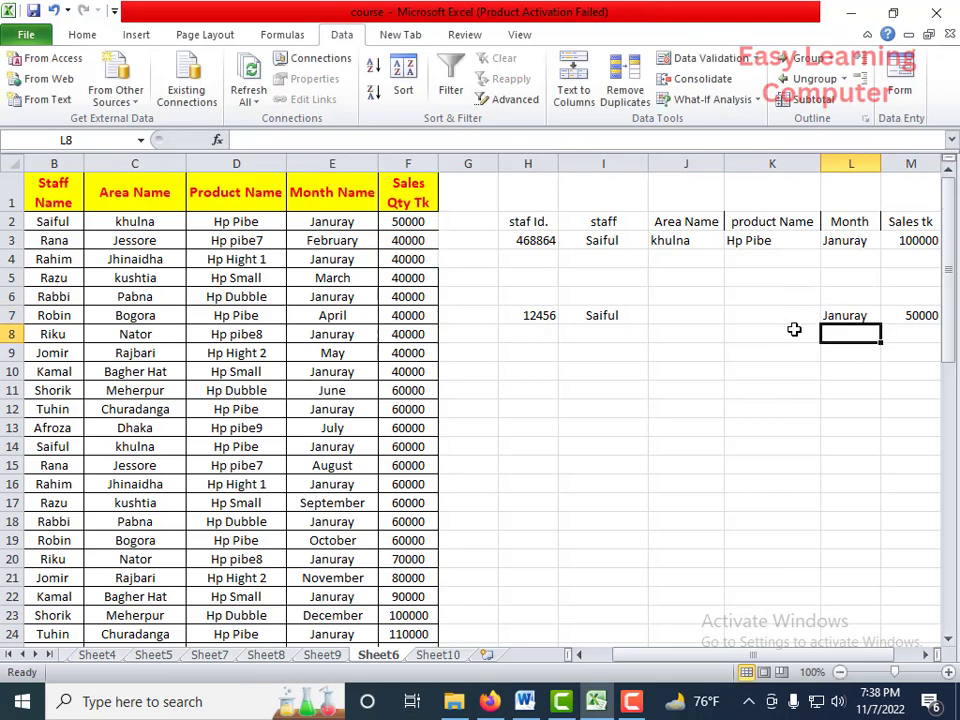
Step: Paste the copied VLOOKUP formula into K7, under product Name, and set its column index to 4
click(787, 317)
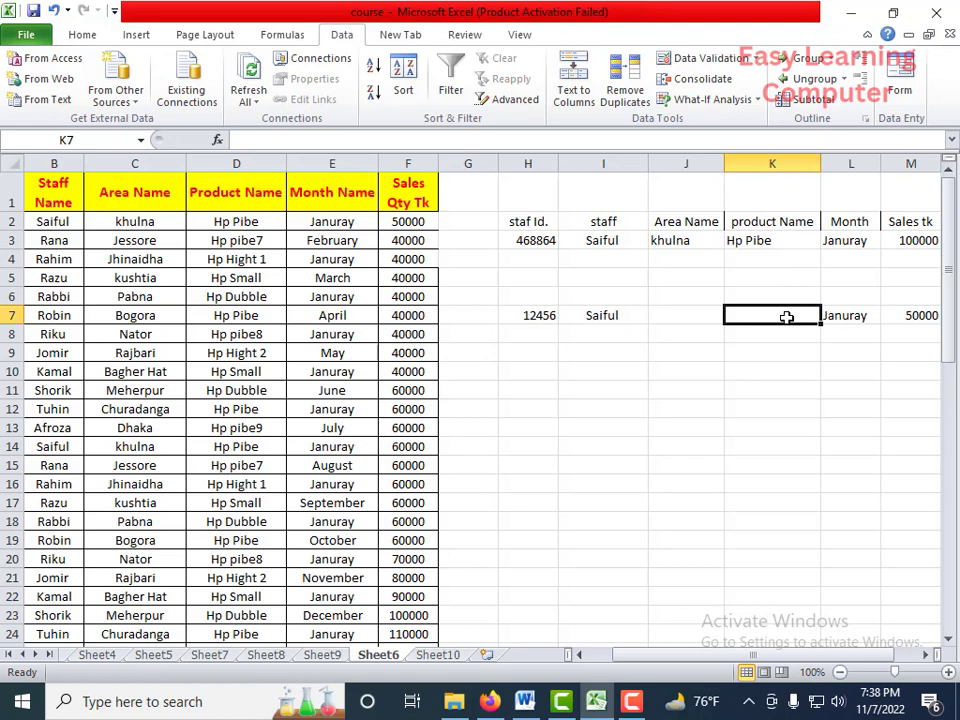
key(ctrl+v)
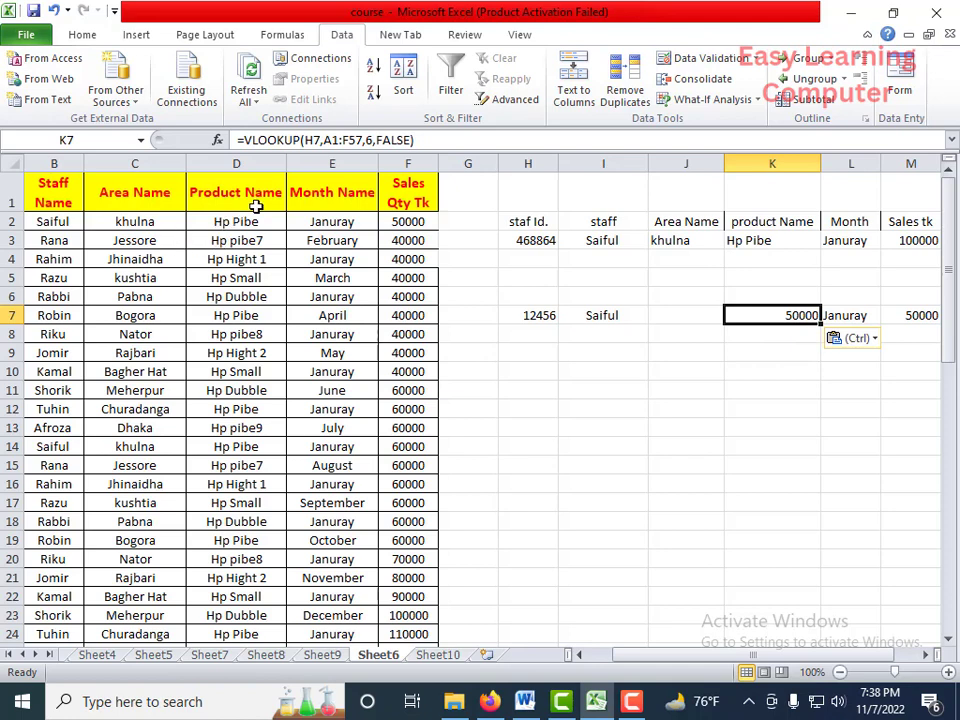
click(373, 141)
key(BackSpace)
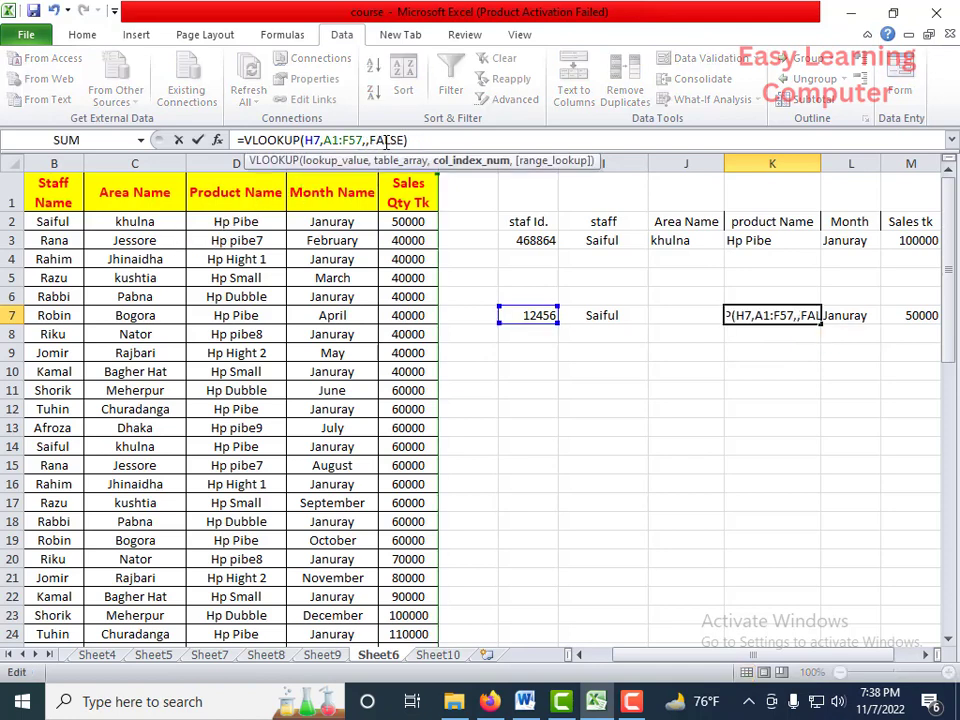
text(4)
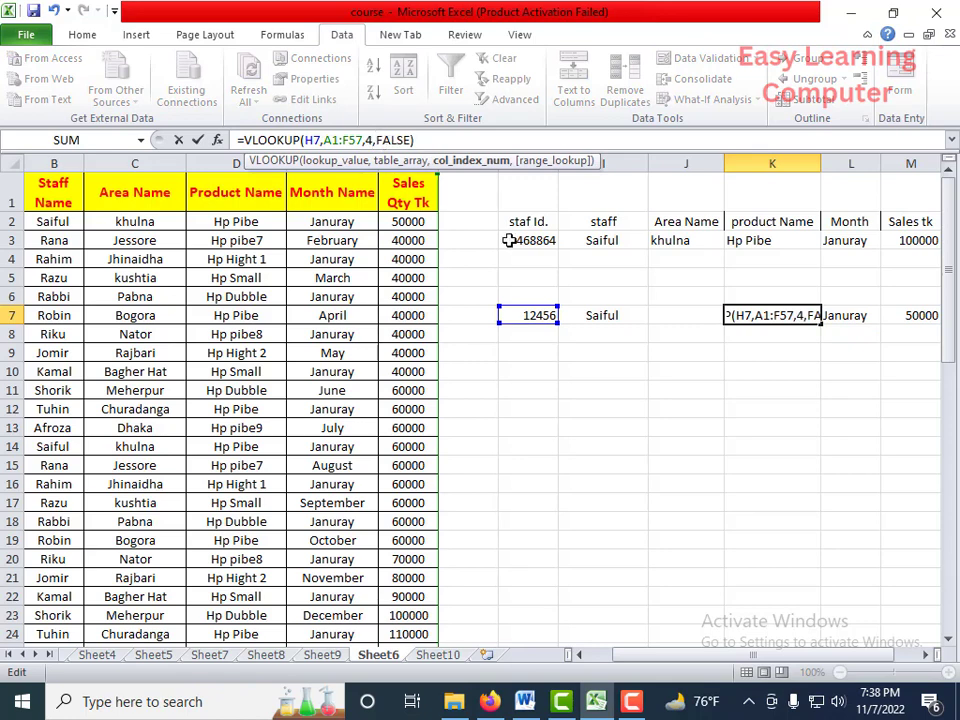
key(Return)
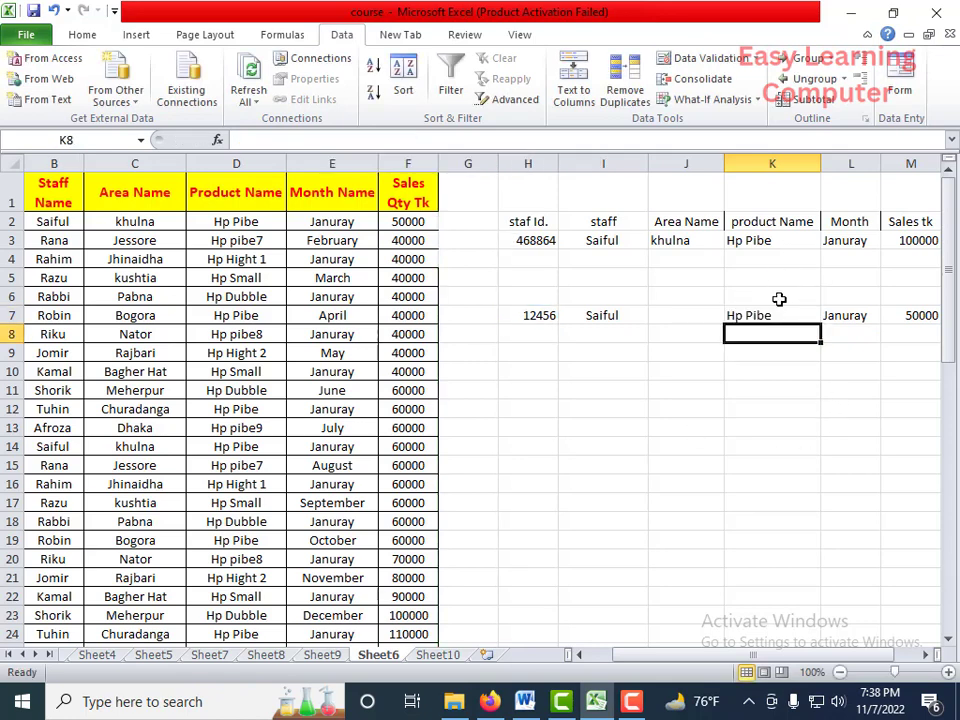
Step: Paste the copied VLOOKUP formula into J7, under Area Name, and set its column index to 3
click(682, 318)
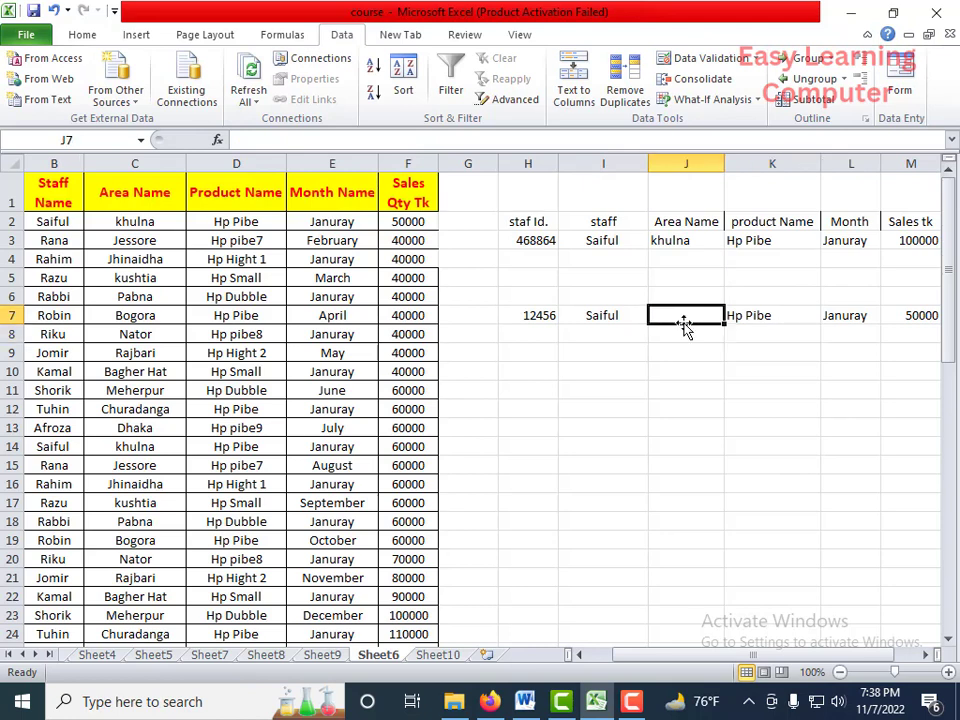
key(ctrl+v)
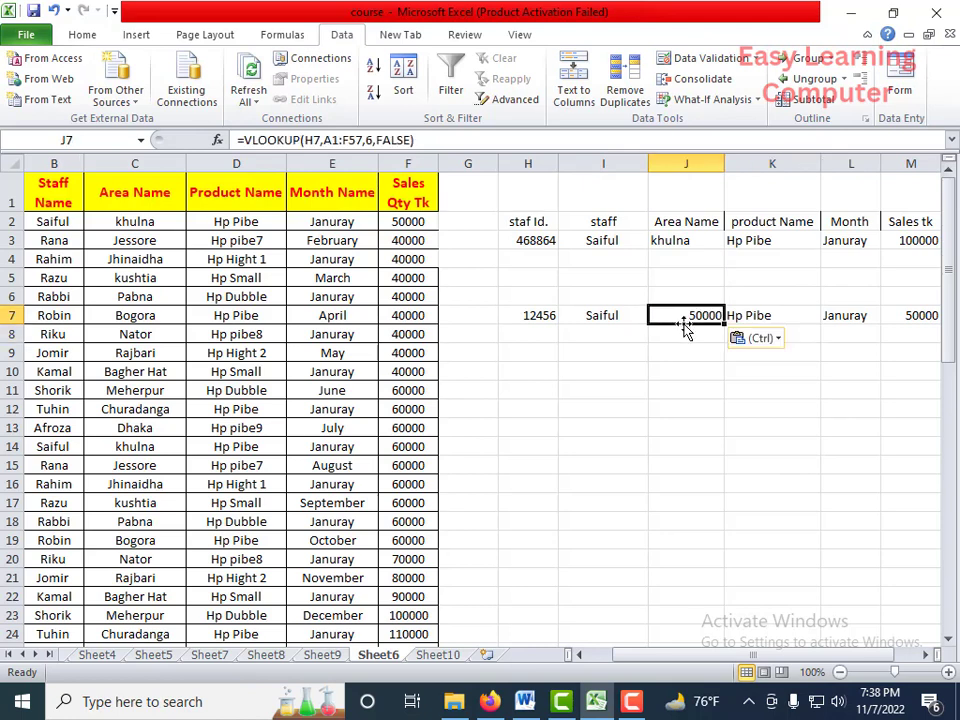
click(373, 140)
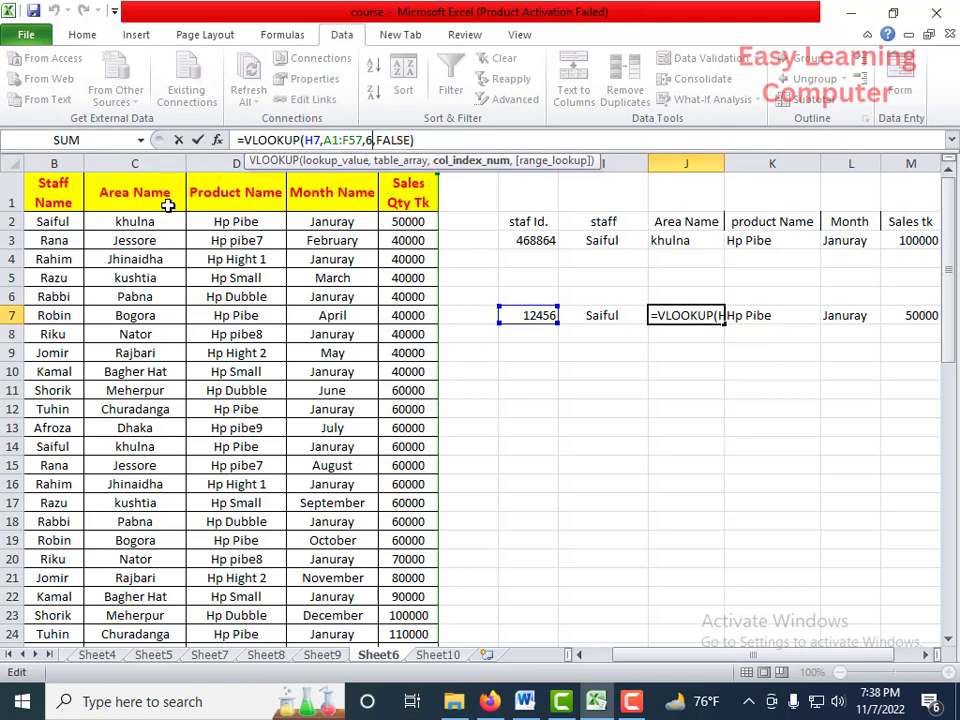
key(BackSpace)
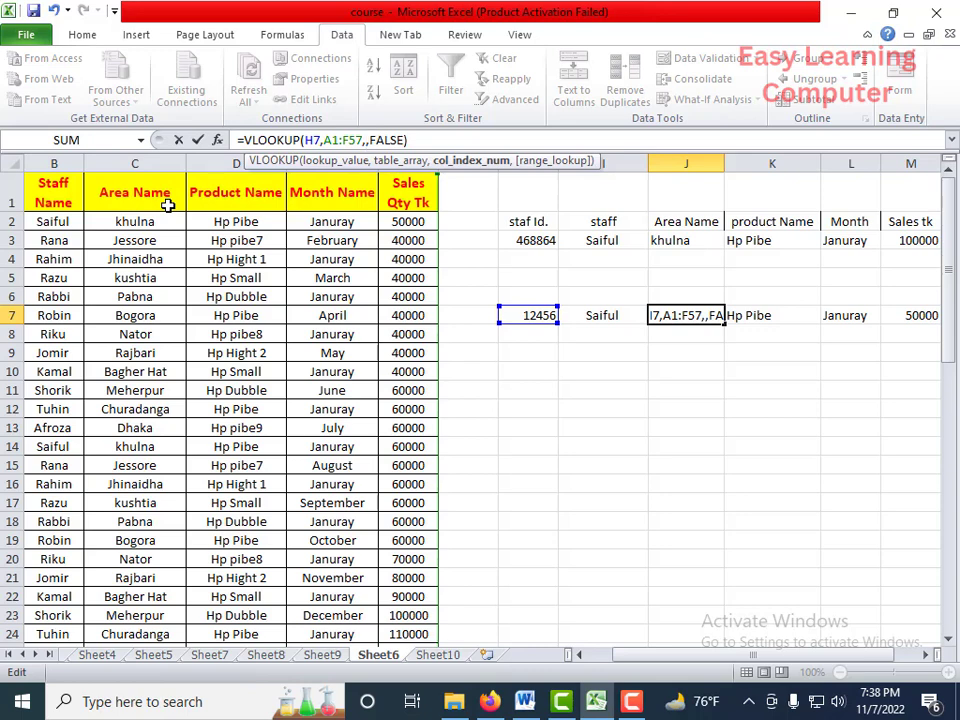
text(3)
key(Return)
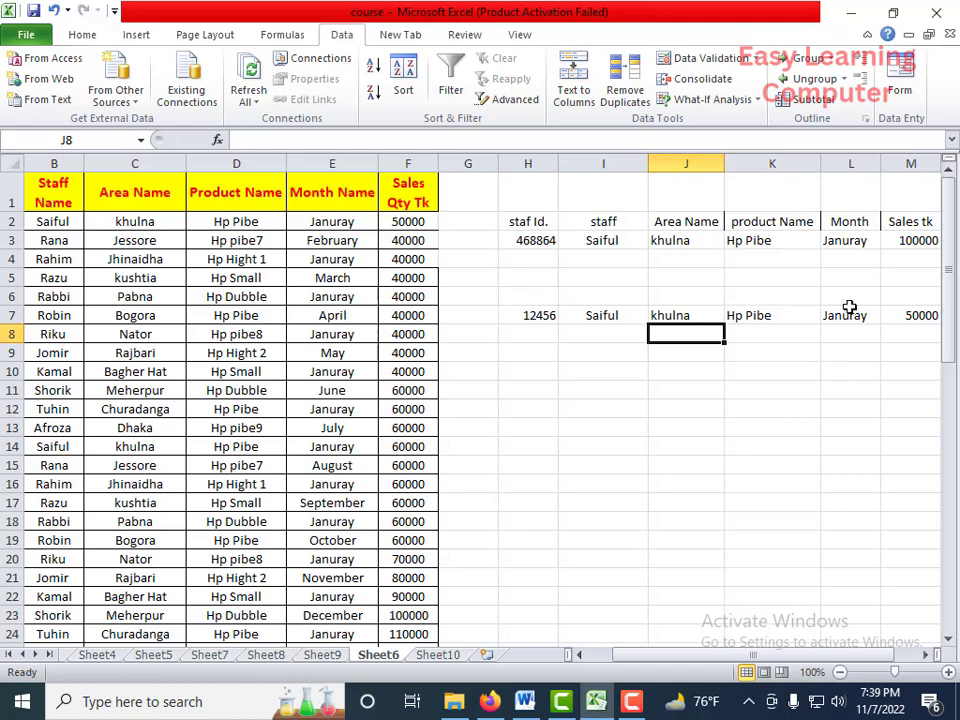
Step: Test the lookup row by choosing the staff ID listed in A4 and finally the one in A8 from H7's drop-down list
click(536, 317)
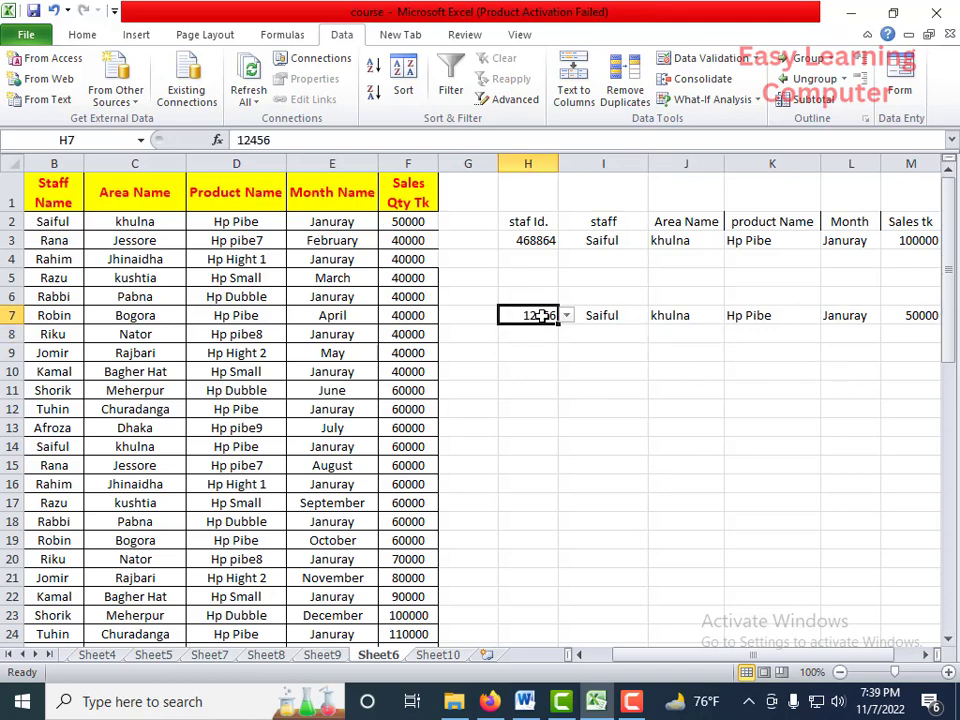
click(565, 315)
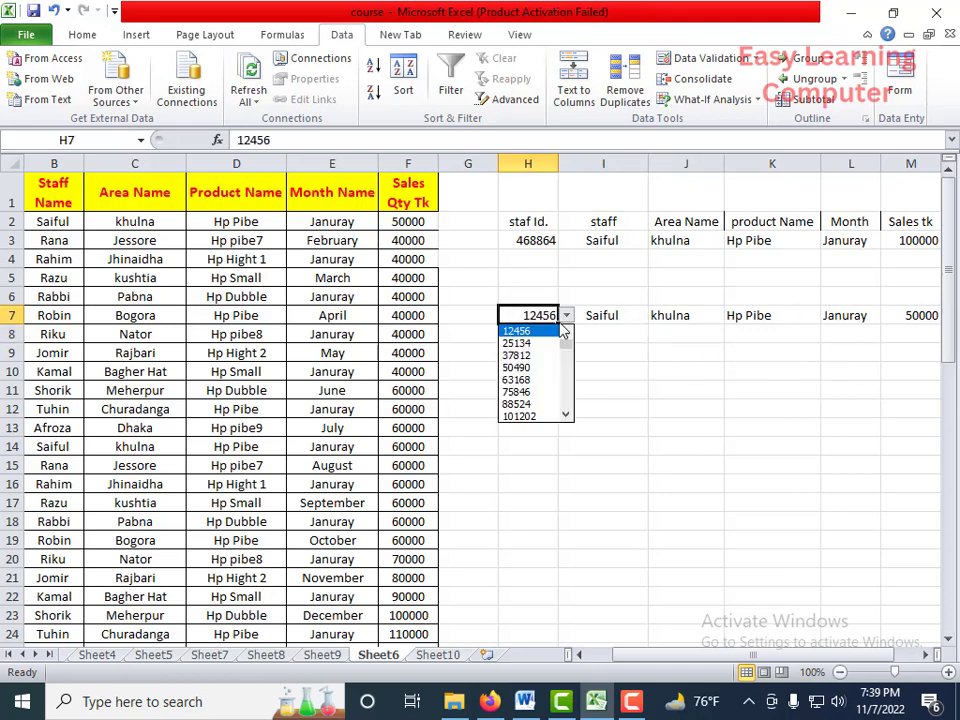
click(518, 355)
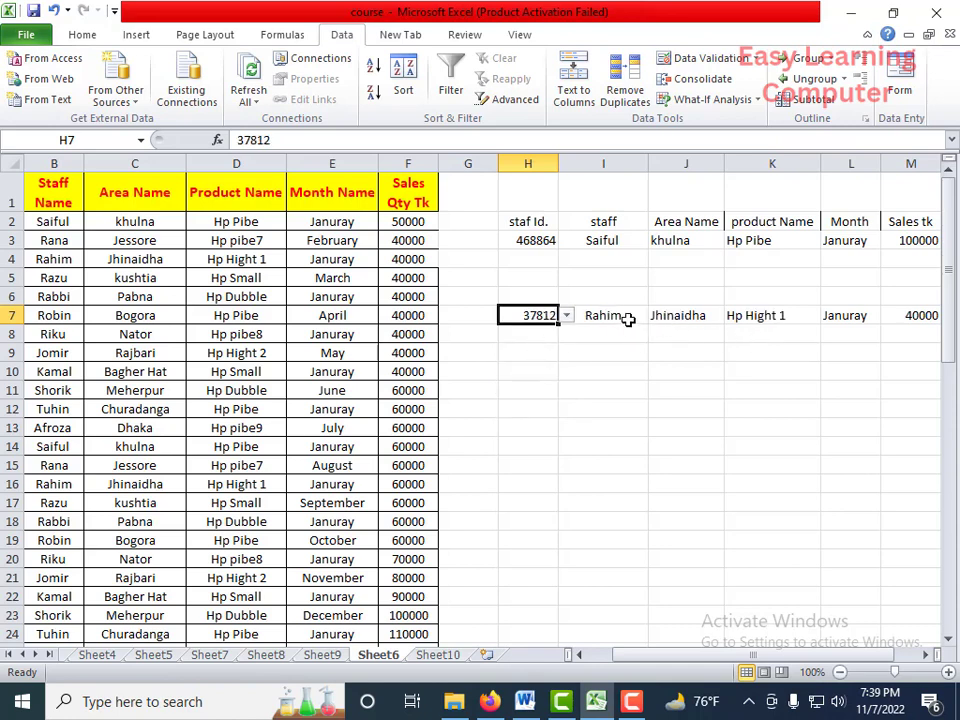
click(567, 315)
click(543, 377)
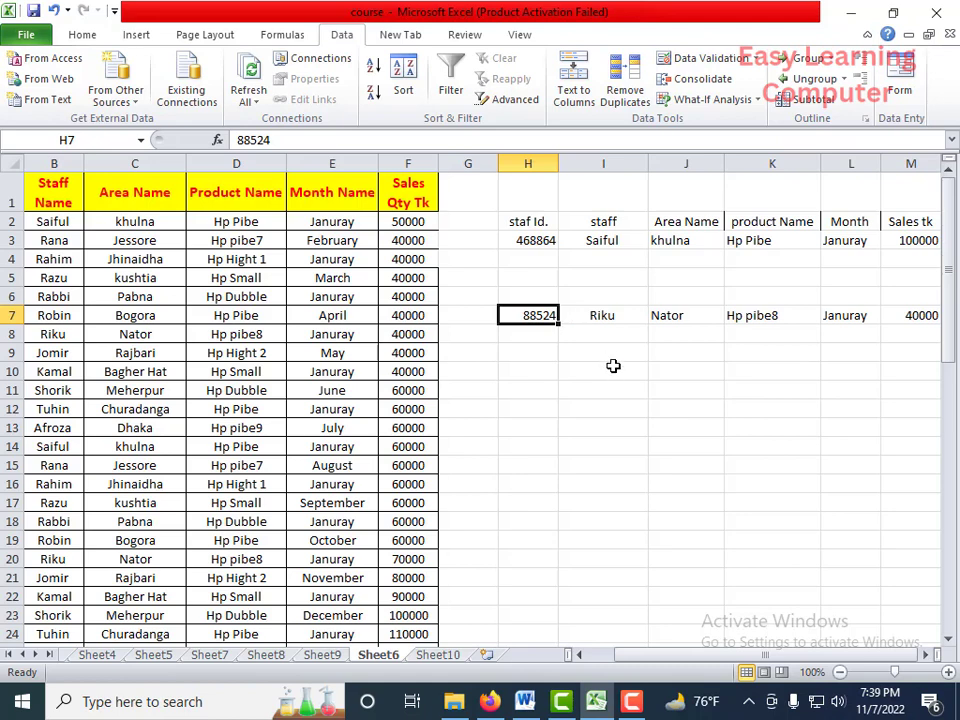
click(566, 360)
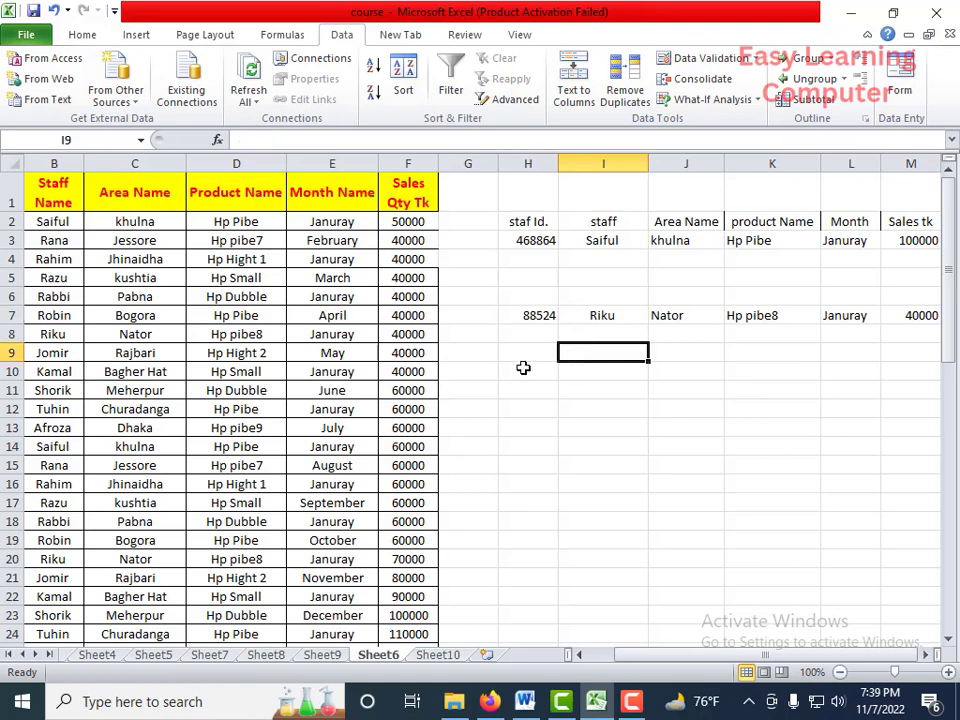